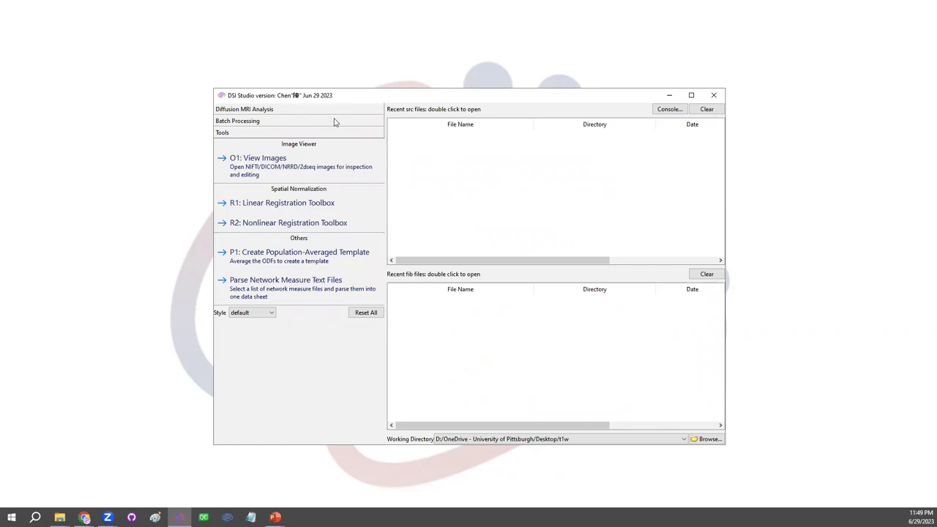
# Open File Explorer beside DSI Studio and select the t1w folder's 21 .nii.gz files.
pyautogui.press('super+e')
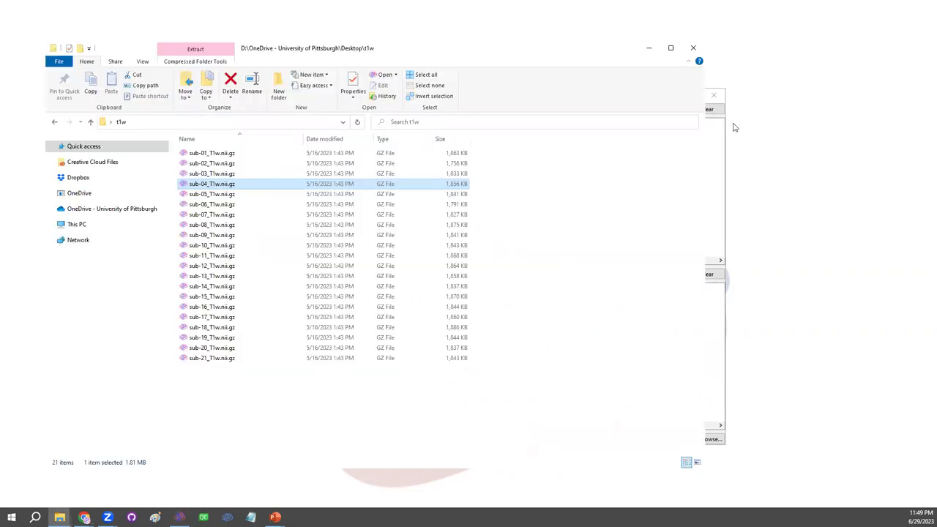
pyautogui.click(723, 147)
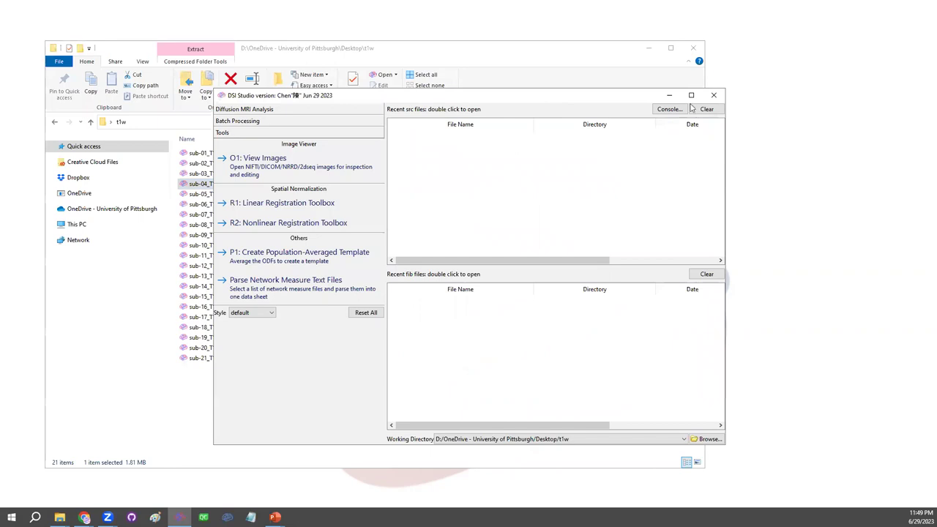
pyautogui.moveTo(217, 102); pyautogui.dragTo(361, 110)
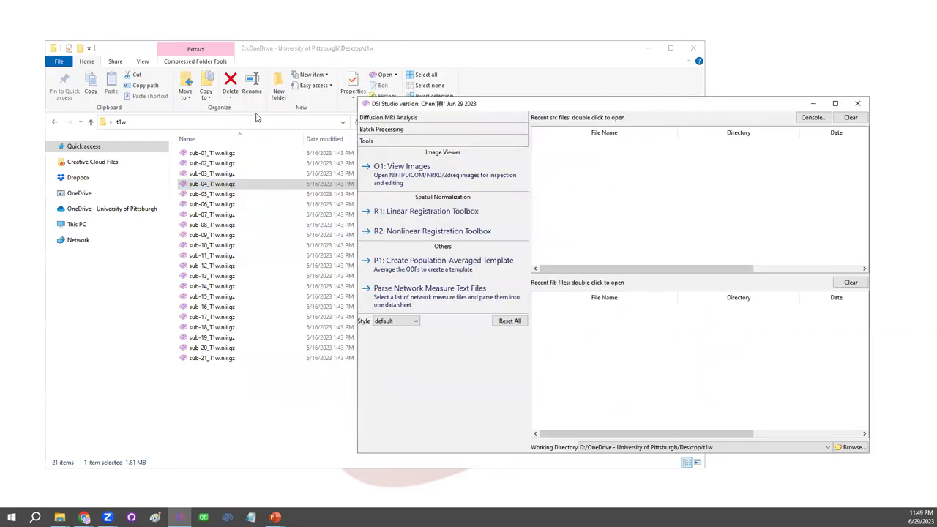
pyautogui.click(295, 400)
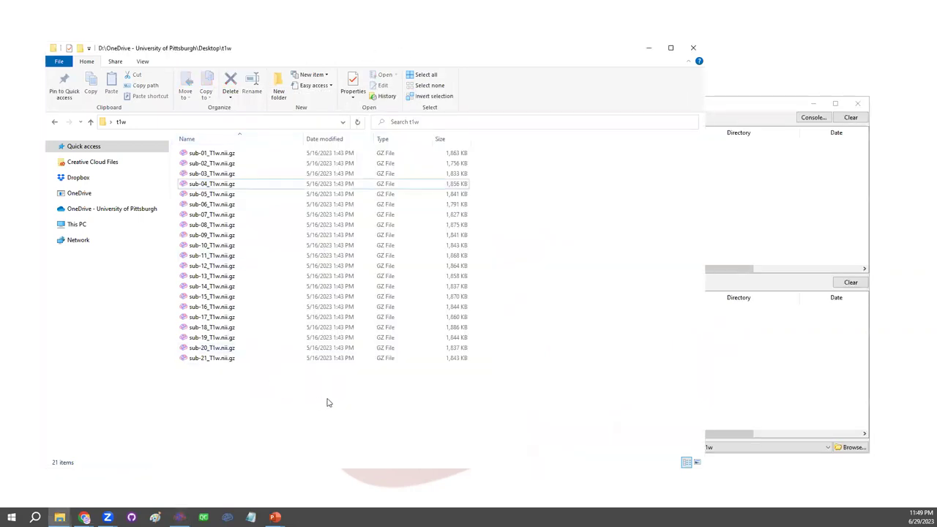
pyautogui.moveTo(281, 389); pyautogui.dragTo(220, 152)
# Drag the sub-01, sub-02 and sub-03 T1w images into DSI Studio.
pyautogui.click(742, 209)
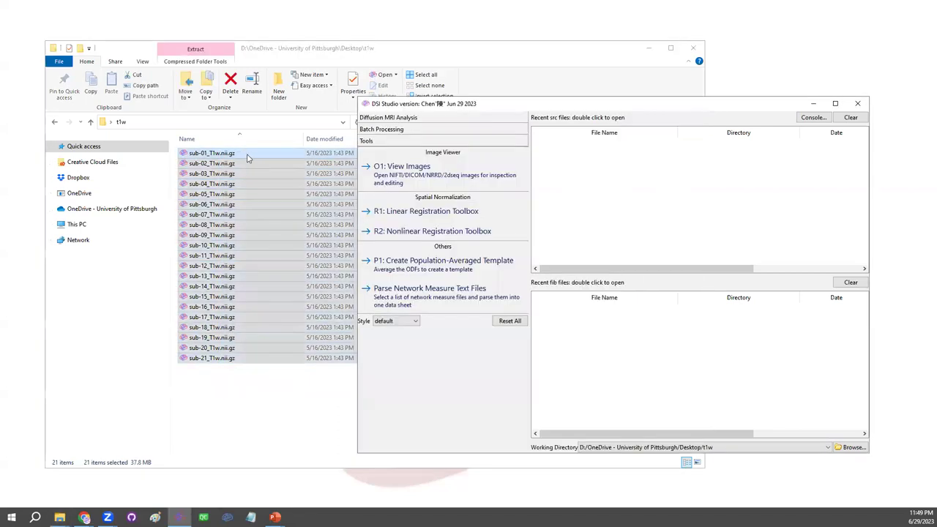
pyautogui.click(247, 157)
pyautogui.moveTo(241, 157); pyautogui.dragTo(741, 202)
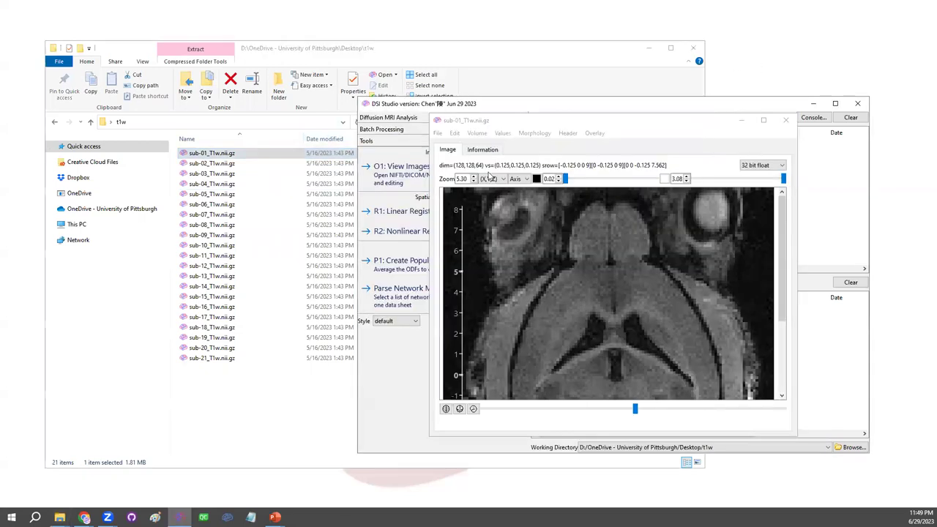
pyautogui.moveTo(212, 163); pyautogui.dragTo(396, 360)
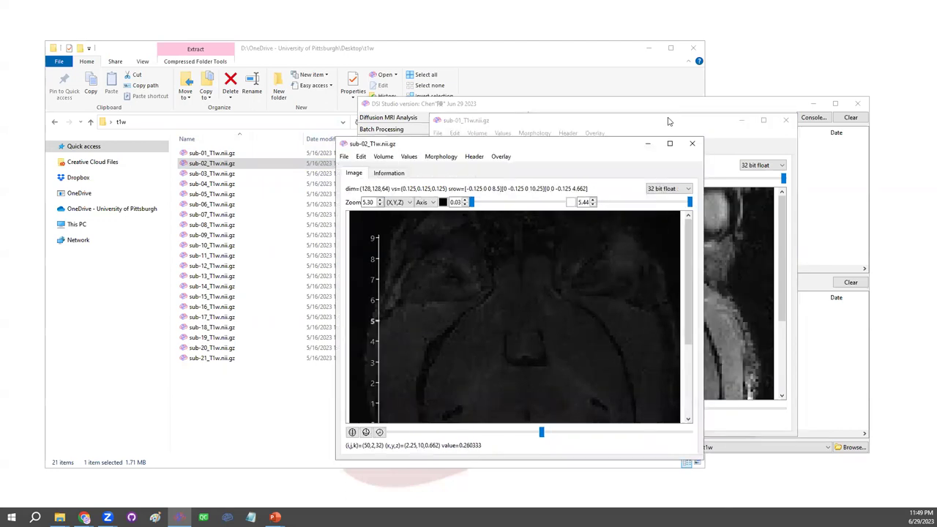
pyautogui.moveTo(668, 121); pyautogui.dragTo(734, 73)
pyautogui.moveTo(211, 173); pyautogui.dragTo(735, 377)
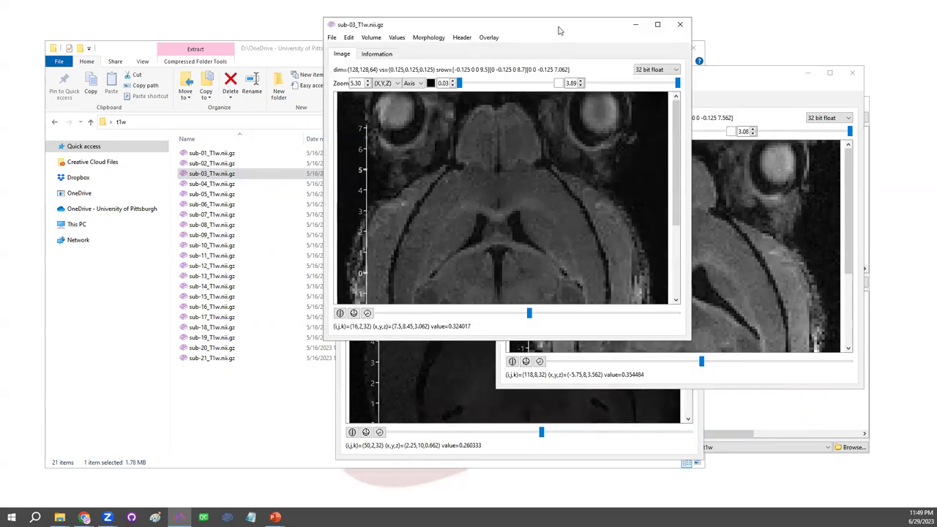
# Close the sub-03 and sub-02 viewers, keeping sub-01 over the main window.
pyautogui.moveTo(558, 30); pyautogui.dragTo(664, 192)
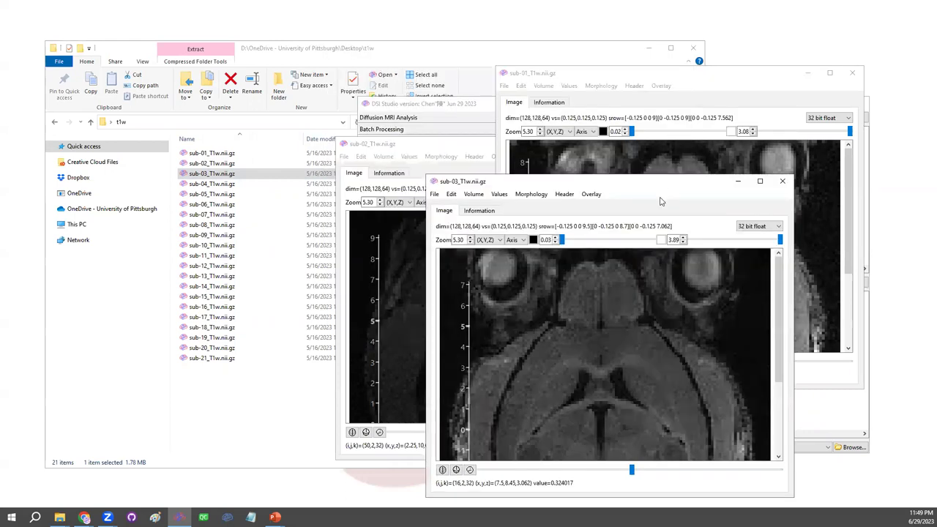
pyautogui.click(784, 182)
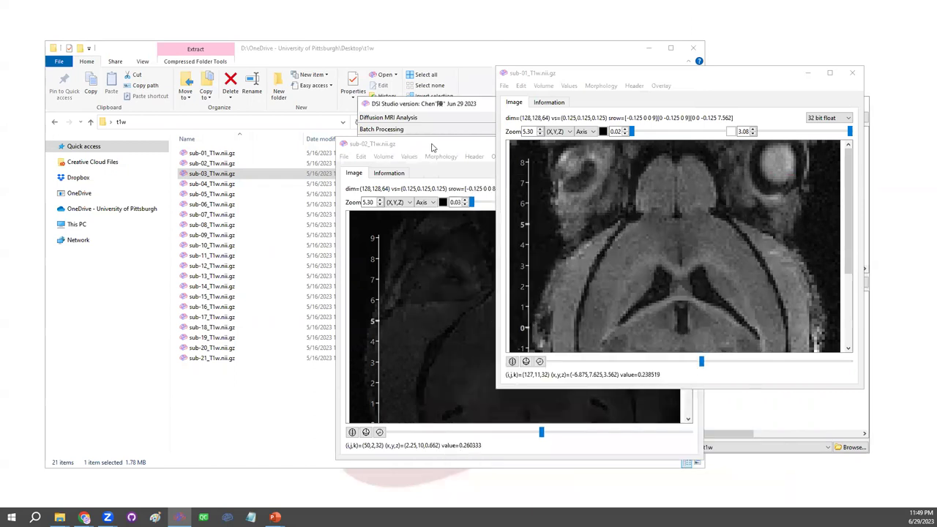
pyautogui.click(432, 149)
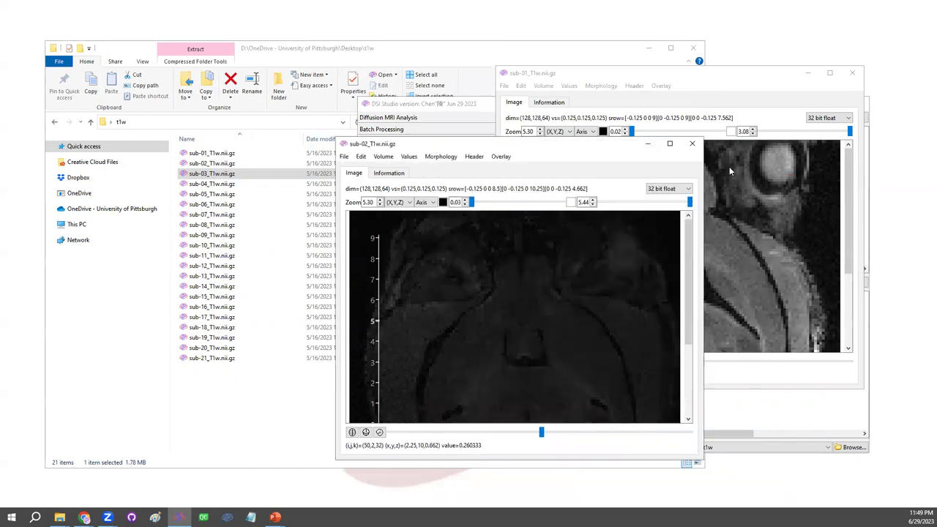
pyautogui.click(693, 148)
pyautogui.click(714, 78)
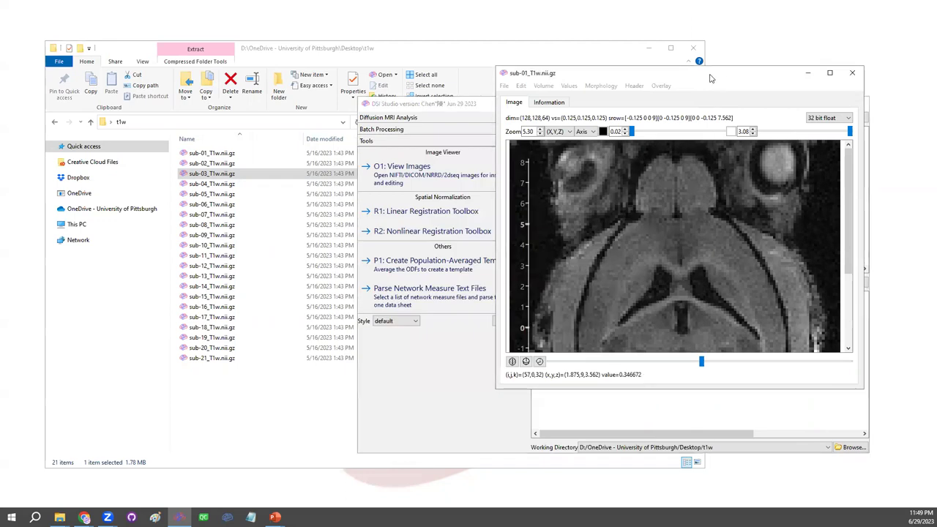
pyautogui.moveTo(710, 78); pyautogui.dragTo(653, 133)
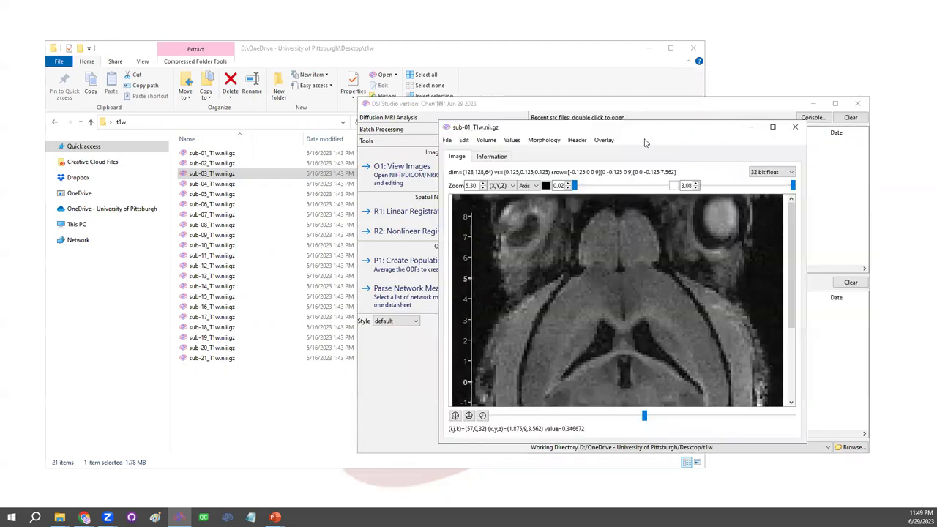
# Regrid sub-01 to 0.2 0.2 0.2 mm, then undo it.
pyautogui.click(446, 139)
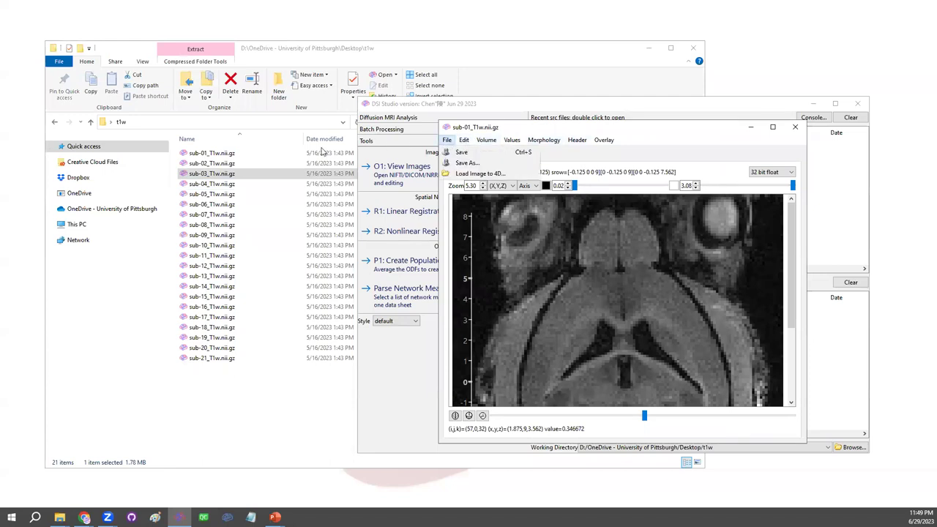
pyautogui.click(487, 140)
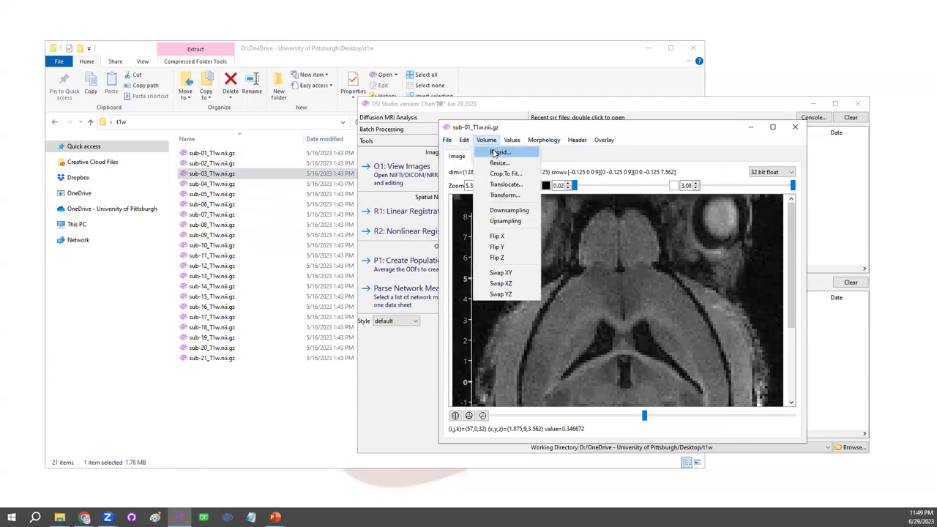
pyautogui.click(498, 152)
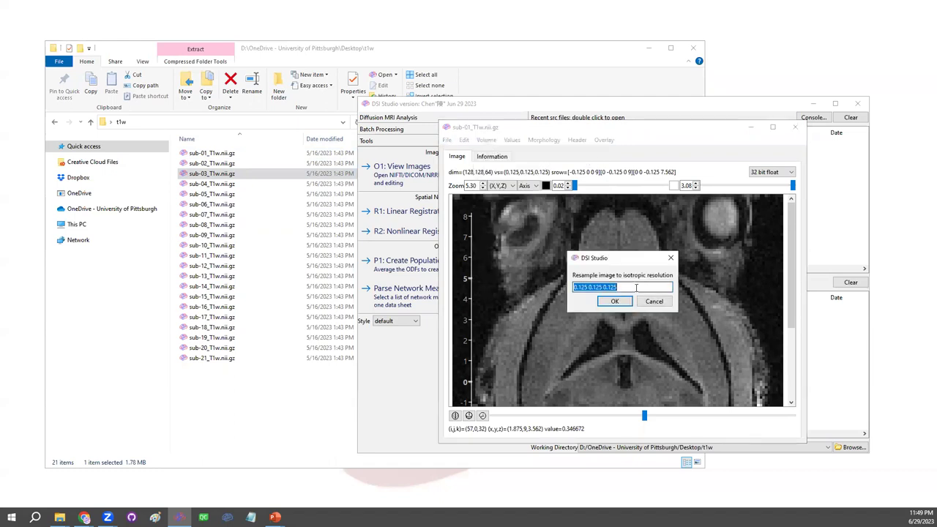
pyautogui.write('0.2 0.2 0.2')
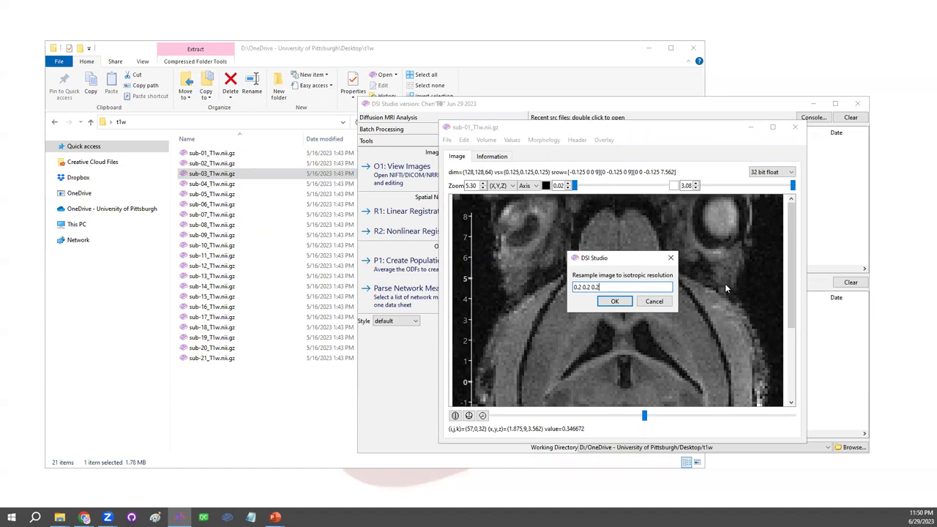
pyautogui.press('Return')
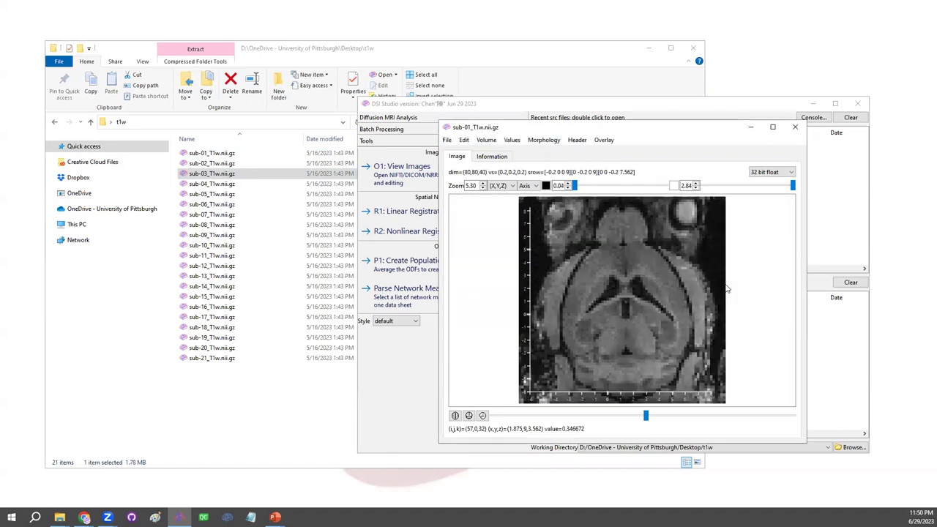
pyautogui.click(464, 139)
pyautogui.click(474, 158)
# Resize the volume to 256 256 64, then undo the resize.
pyautogui.click(465, 140)
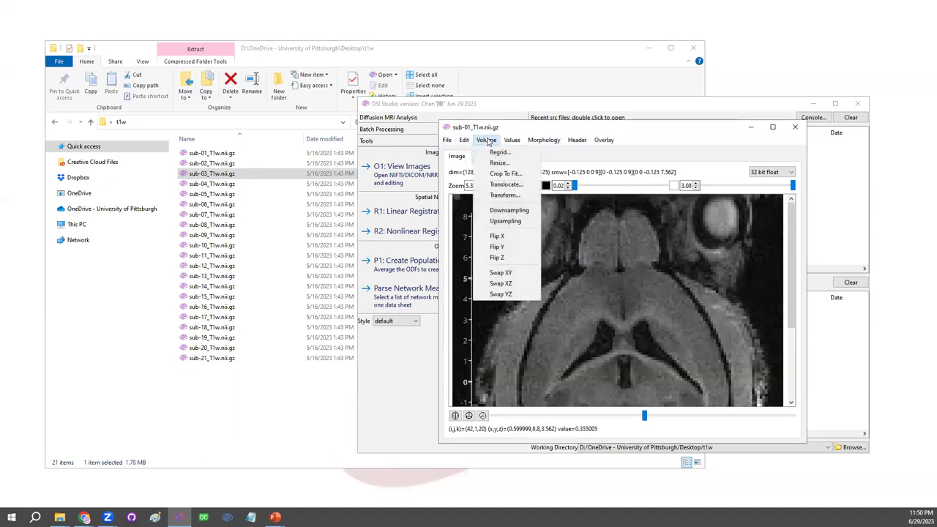
pyautogui.click(492, 172)
pyautogui.click(590, 287)
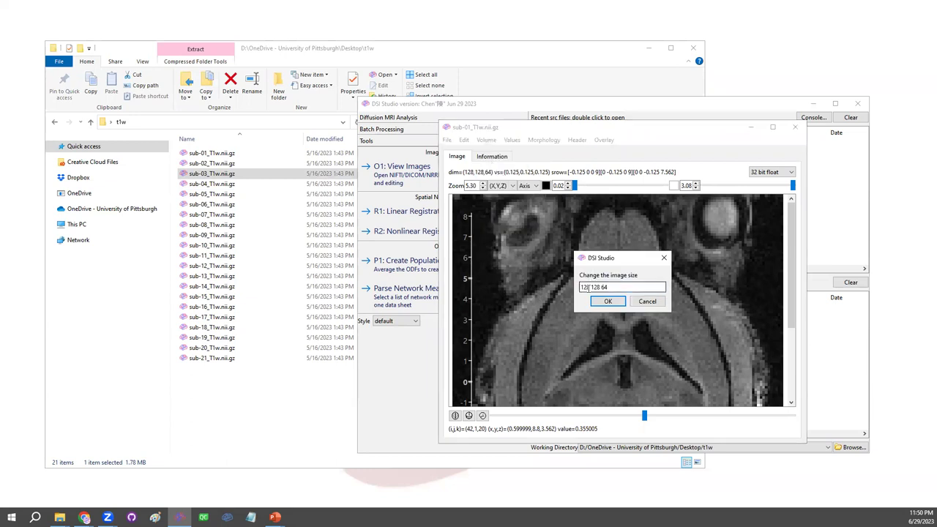
pyautogui.doubleClick(579, 287)
pyautogui.write('256')
pyautogui.press('Return')
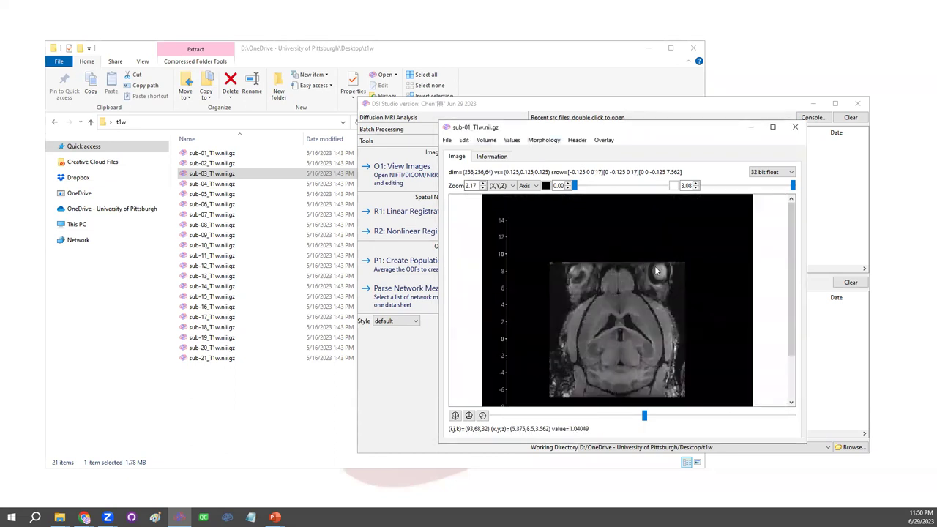
pyautogui.click(467, 140)
pyautogui.click(474, 152)
# Flip the volume along Y and swap its X and Y axes.
pyautogui.click(486, 140)
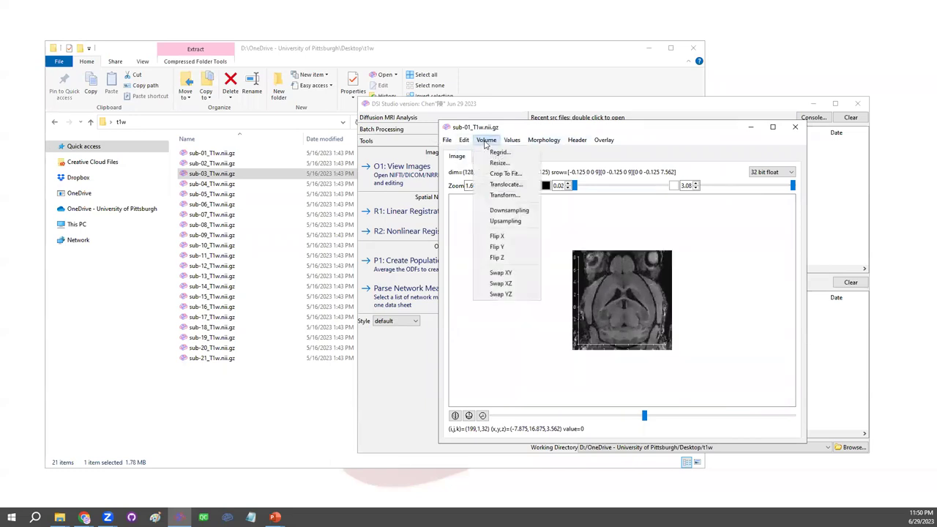
pyautogui.click(497, 247)
pyautogui.click(486, 140)
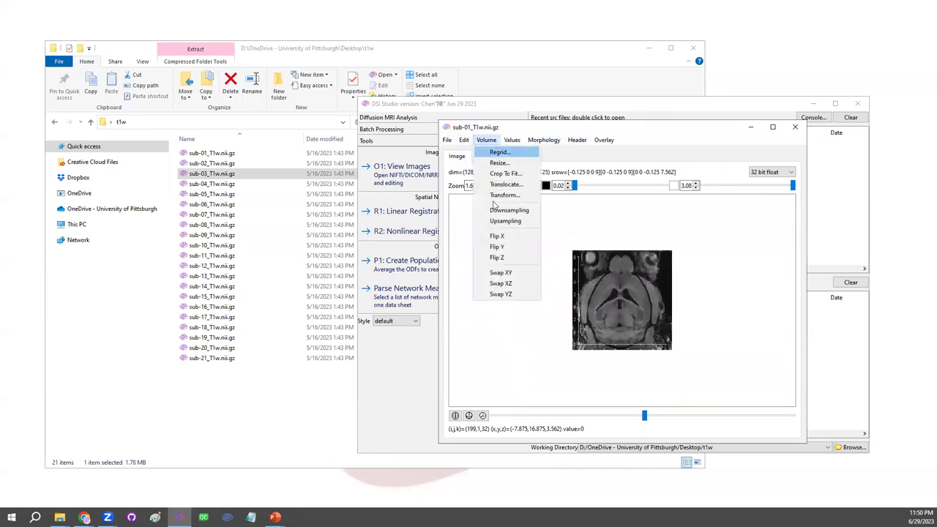
pyautogui.click(501, 272)
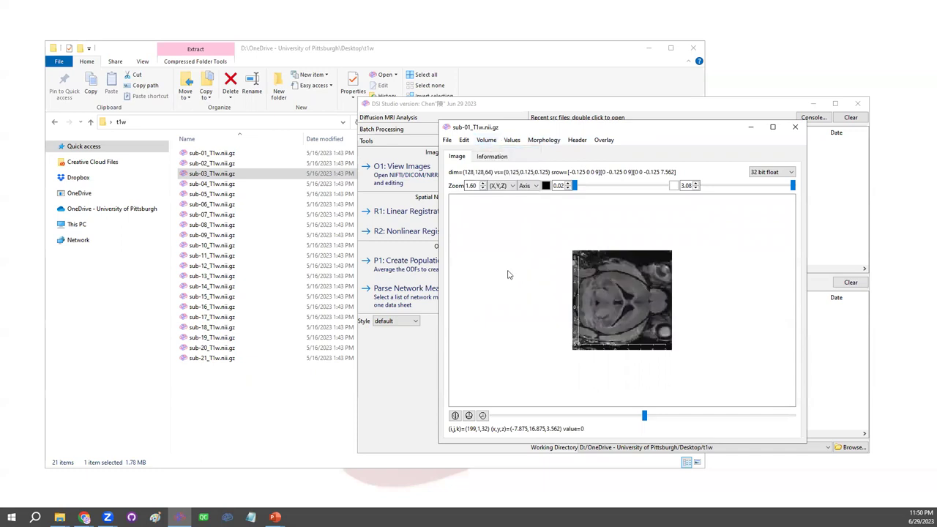
pyautogui.click(489, 142)
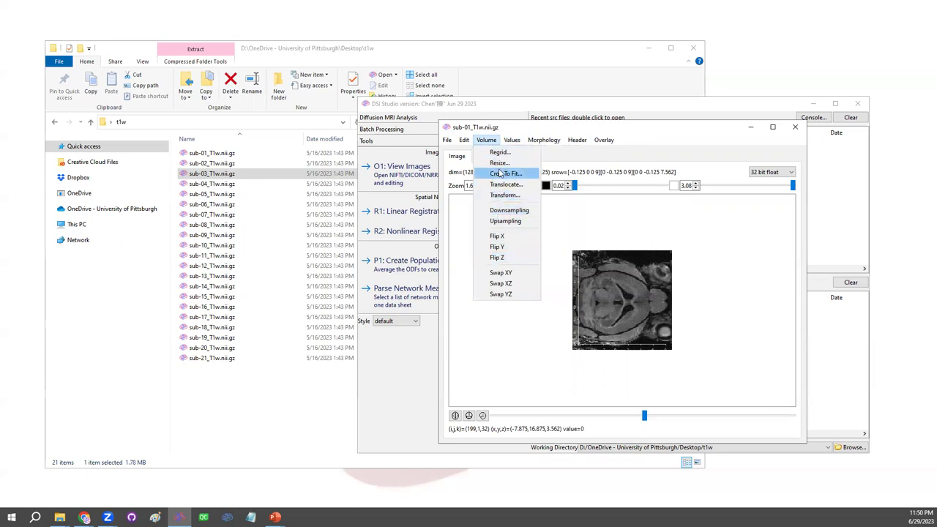
pyautogui.moveTo(511, 141)
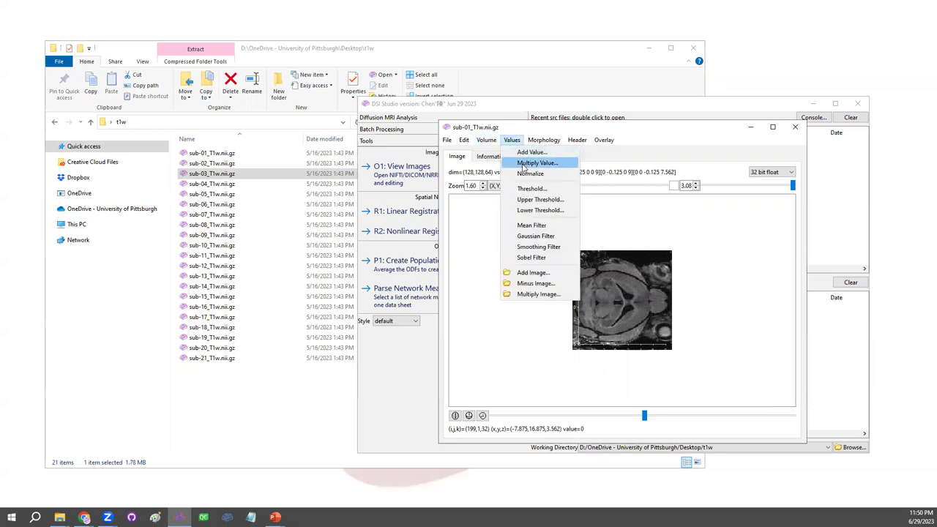
pyautogui.click(520, 174)
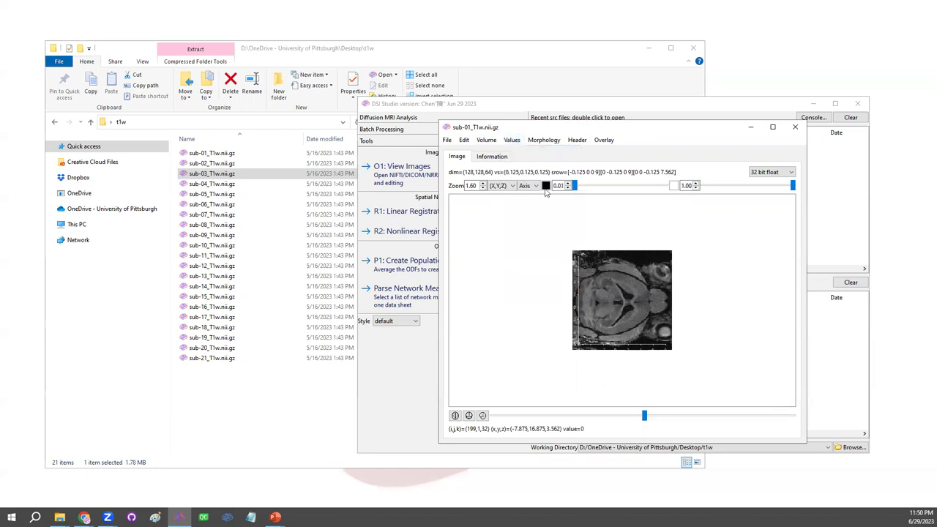
pyautogui.click(512, 139)
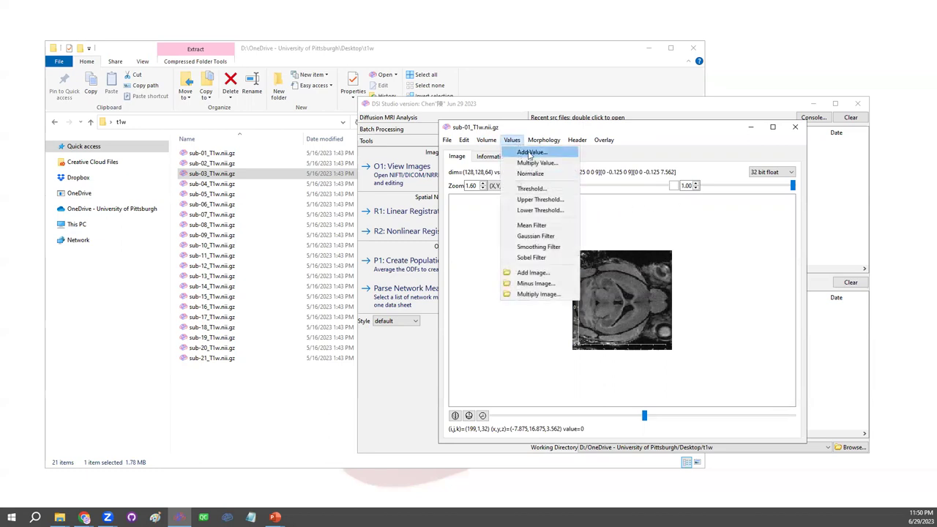
pyautogui.click(537, 227)
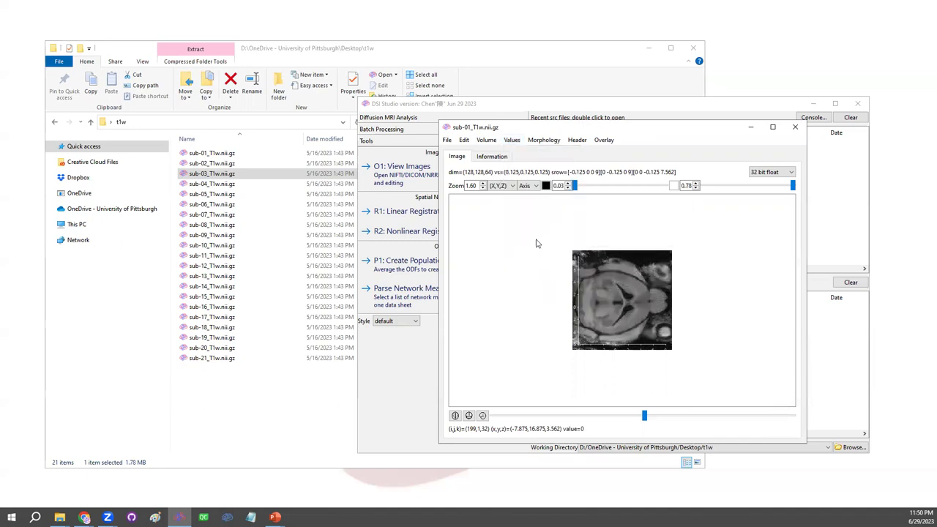
pyautogui.click(511, 139)
pyautogui.click(533, 236)
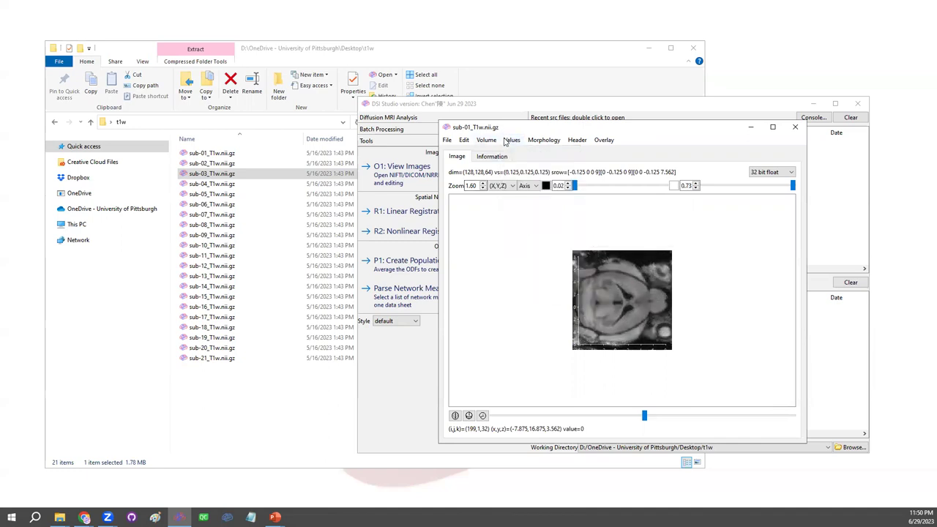
pyautogui.click(511, 140)
pyautogui.click(527, 257)
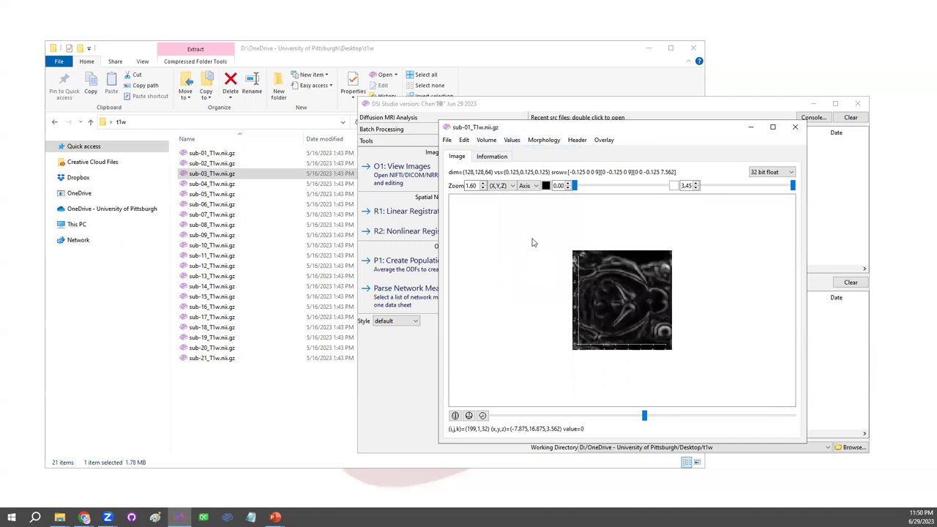
pyautogui.hotkey('ctrl', 'z')
pyautogui.hotkey('ctrl', 'z')
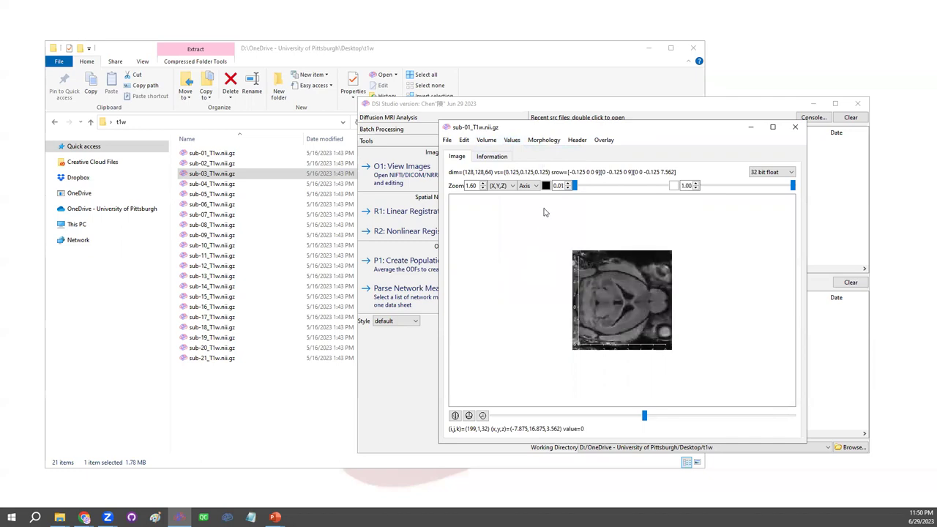
# Threshold the sub-01 image into a binary mask.
pyautogui.click(512, 140)
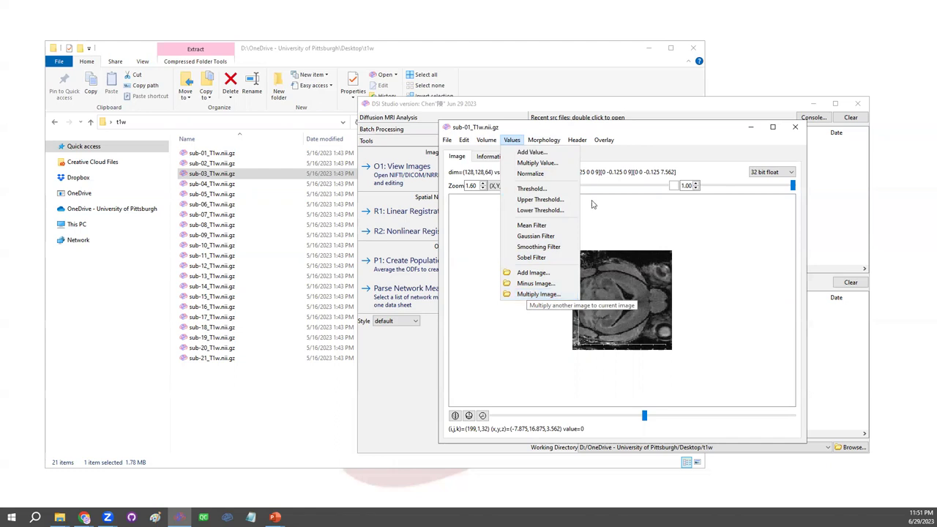
pyautogui.moveTo(547, 141)
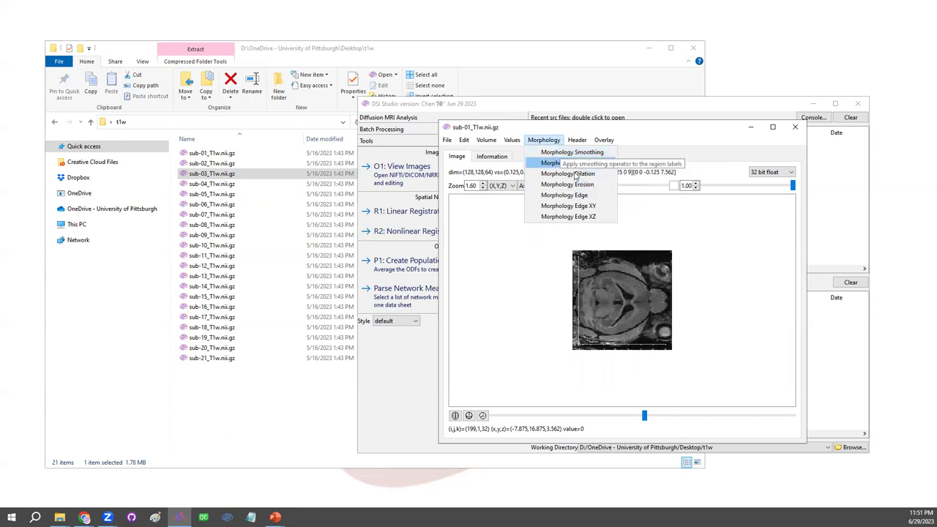
pyautogui.moveTo(517, 145)
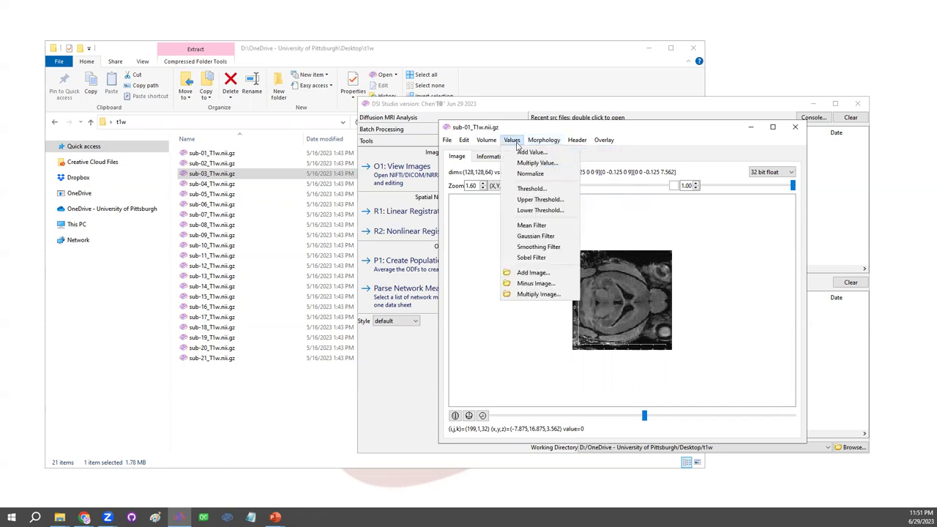
pyautogui.click(541, 190)
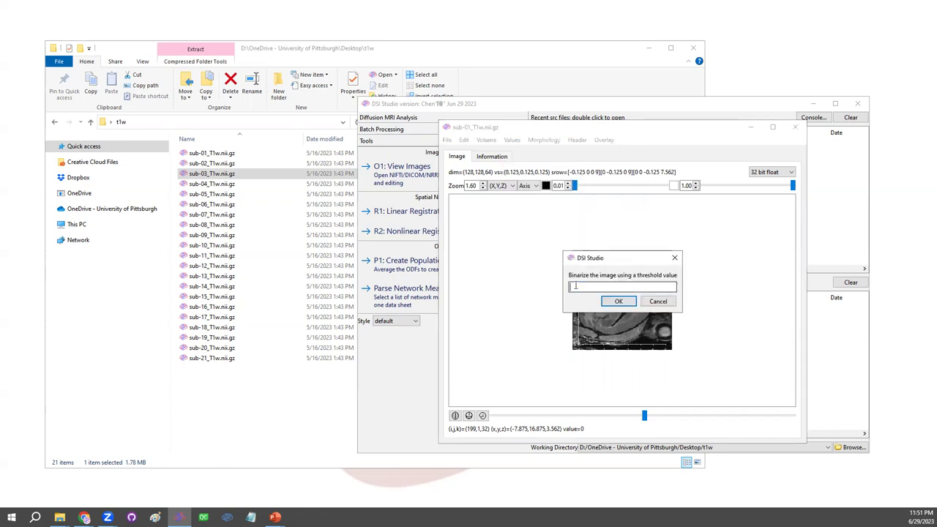
pyautogui.press('Return')
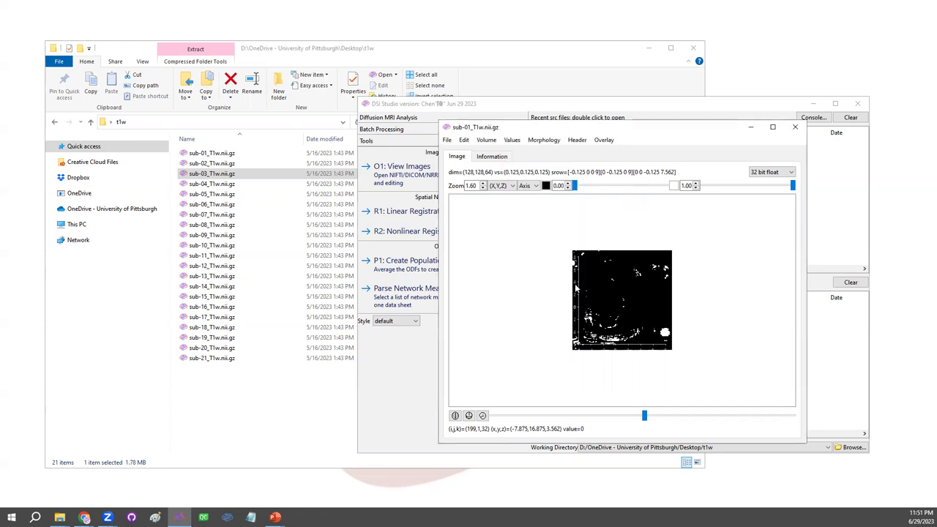
# Dilate the mask twice, then defragment and smooth it.
pyautogui.click(544, 140)
pyautogui.click(548, 176)
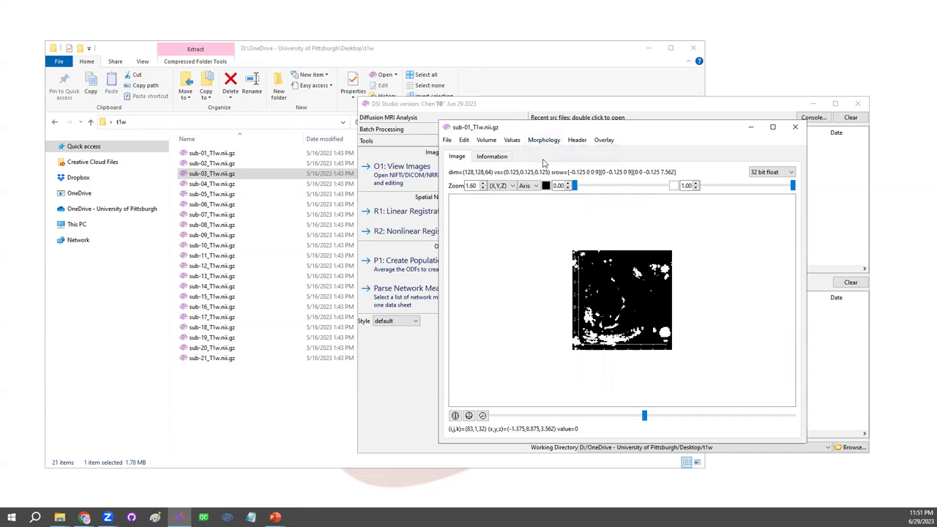
pyautogui.click(544, 140)
pyautogui.click(557, 173)
pyautogui.click(542, 140)
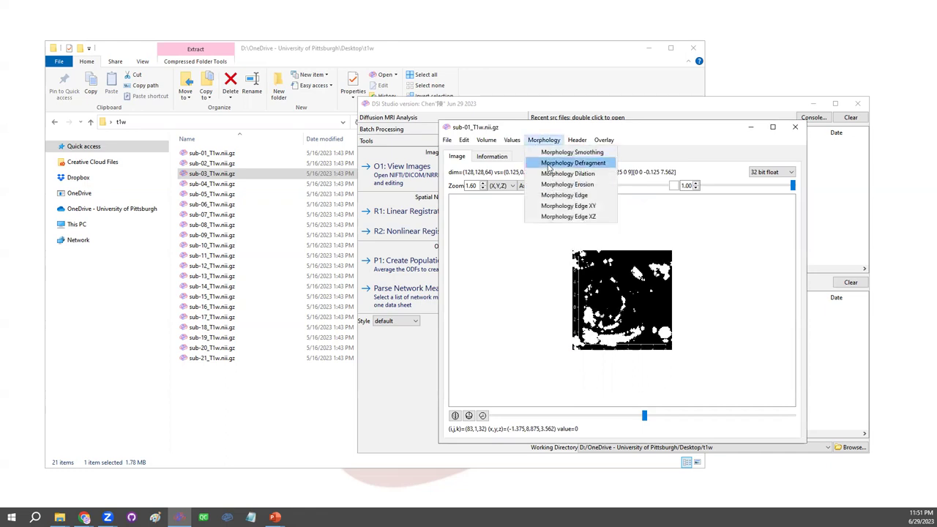
pyautogui.click(551, 173)
pyautogui.click(543, 139)
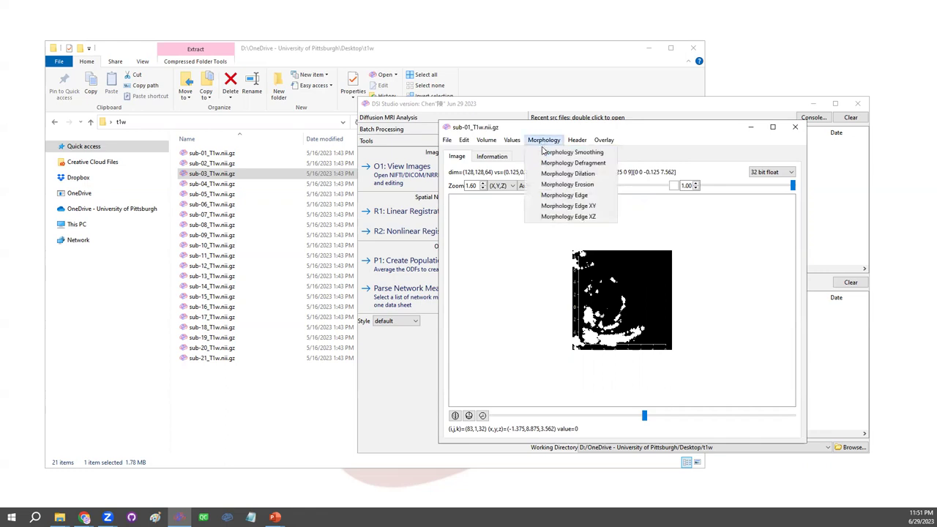
pyautogui.click(551, 152)
pyautogui.click(540, 140)
pyautogui.click(542, 134)
# Undo the mask operations back to the grayscale brain image.
pyautogui.hotkey('ctrl', 'z')
pyautogui.hotkey('ctrl', 'z')
pyautogui.hotkey('ctrl', 'z')
pyautogui.hotkey('ctrl', 'z')
pyautogui.hotkey('ctrl', 'z')
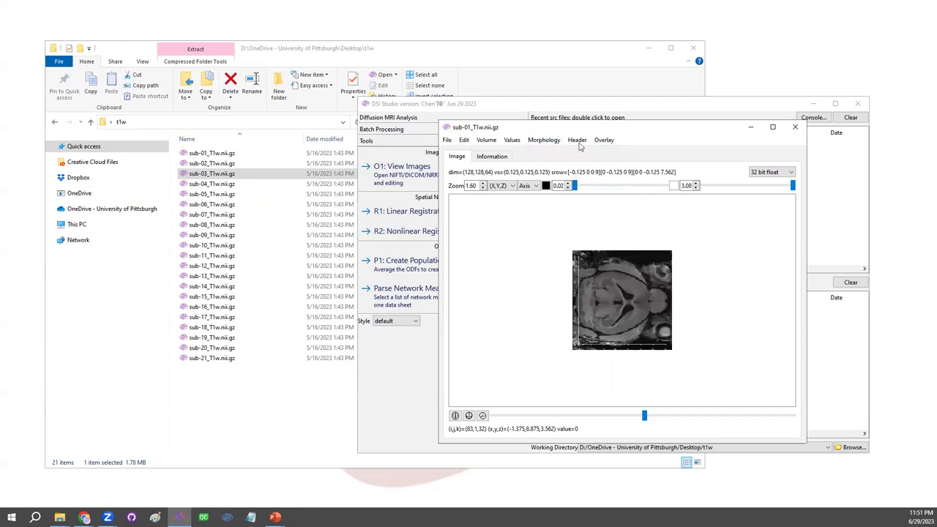
pyautogui.click(577, 140)
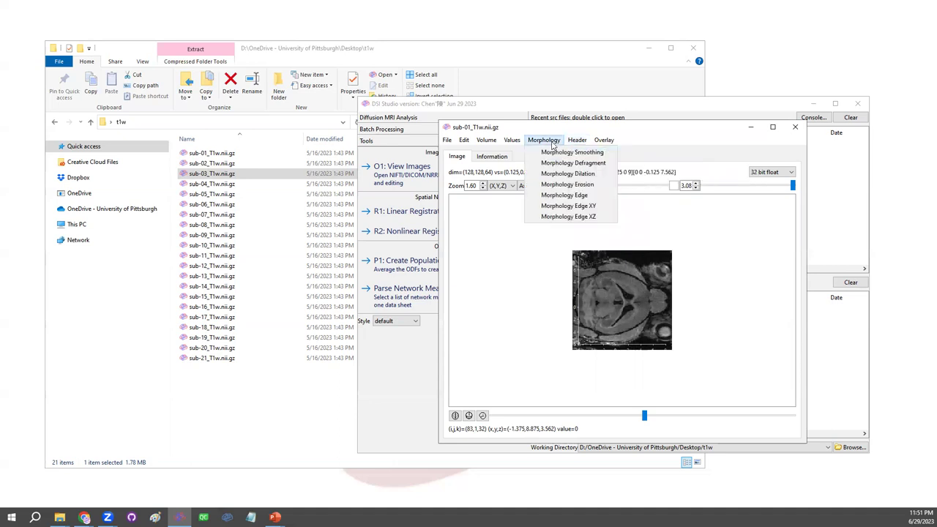
pyautogui.click(514, 139)
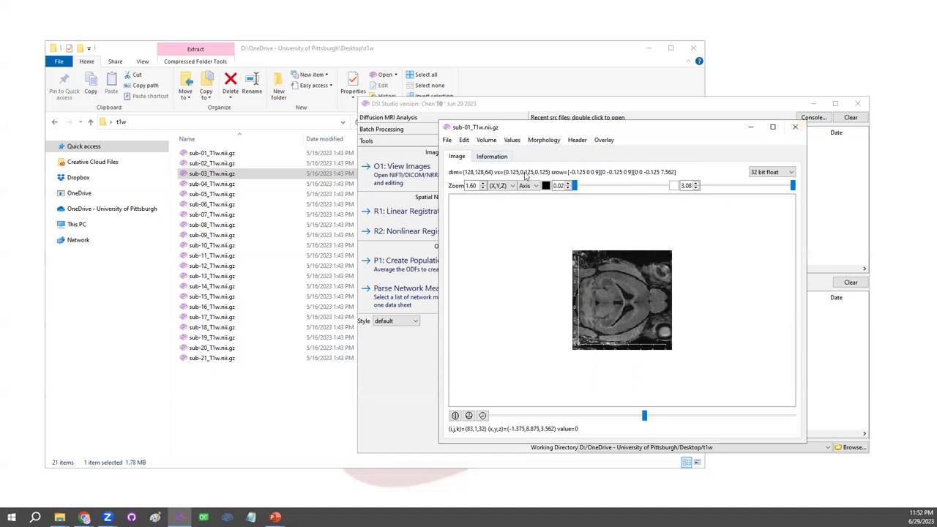
# Move the sub-01 image by -10 0 0 along x, then close its viewer.
pyautogui.click(491, 139)
pyautogui.click(497, 185)
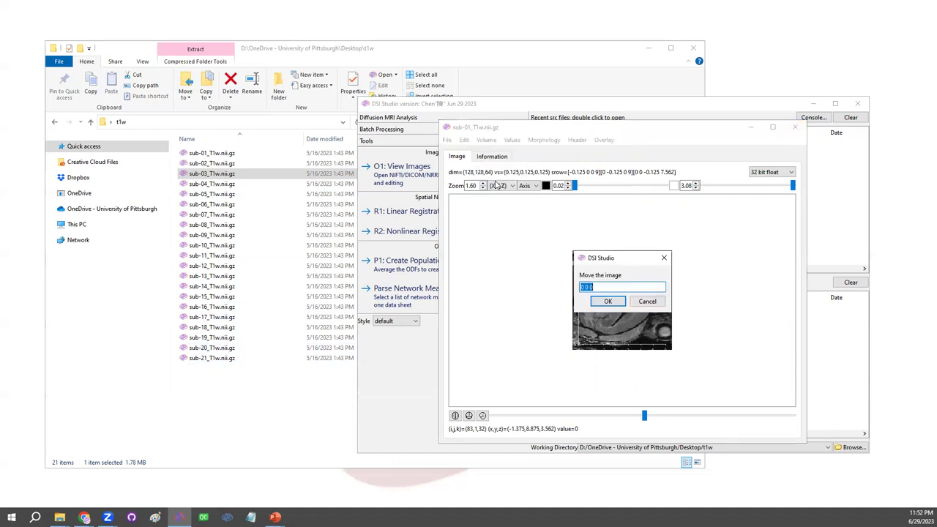
pyautogui.click(582, 287)
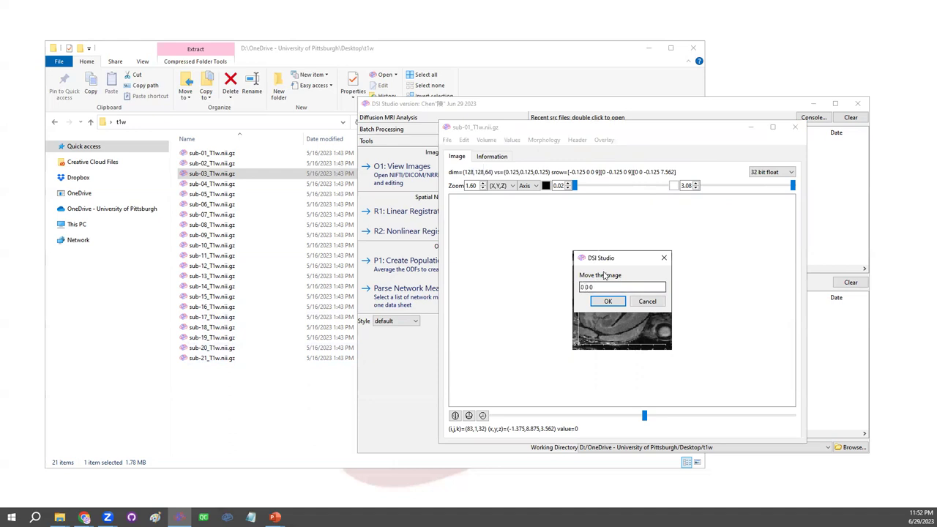
pyautogui.write('-1')
pyautogui.press('Return')
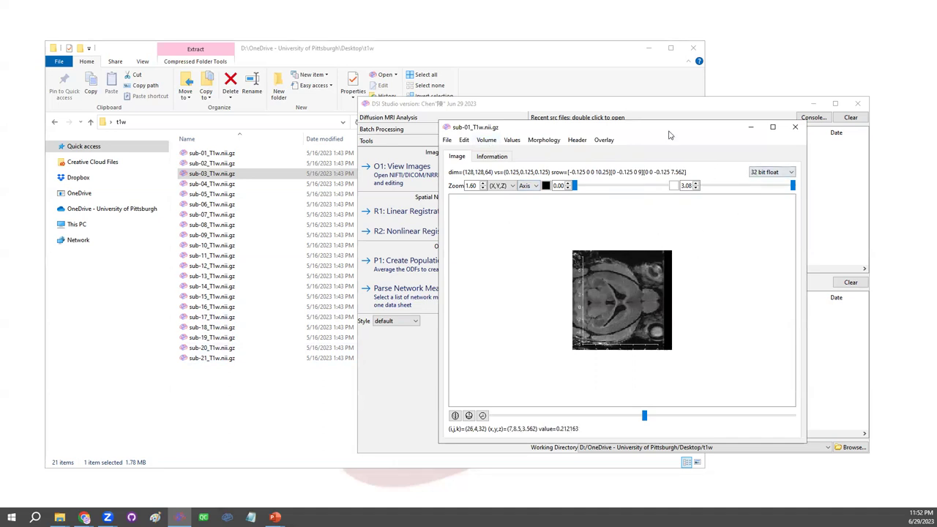
pyautogui.click(796, 128)
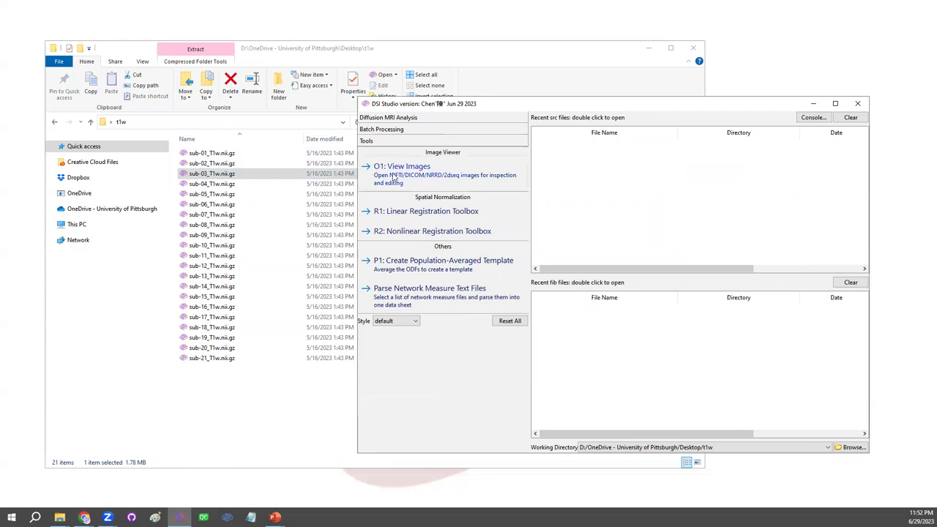
# Cancel the O1: View Images dialog and drag all 21 T1w files into DSI Studio.
pyautogui.click(422, 176)
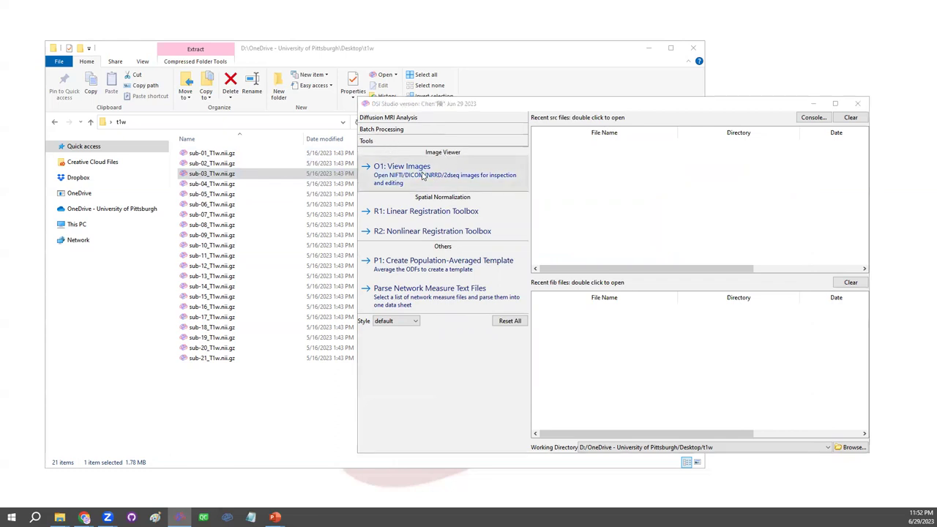
pyautogui.moveTo(538, 337); pyautogui.dragTo(459, 65)
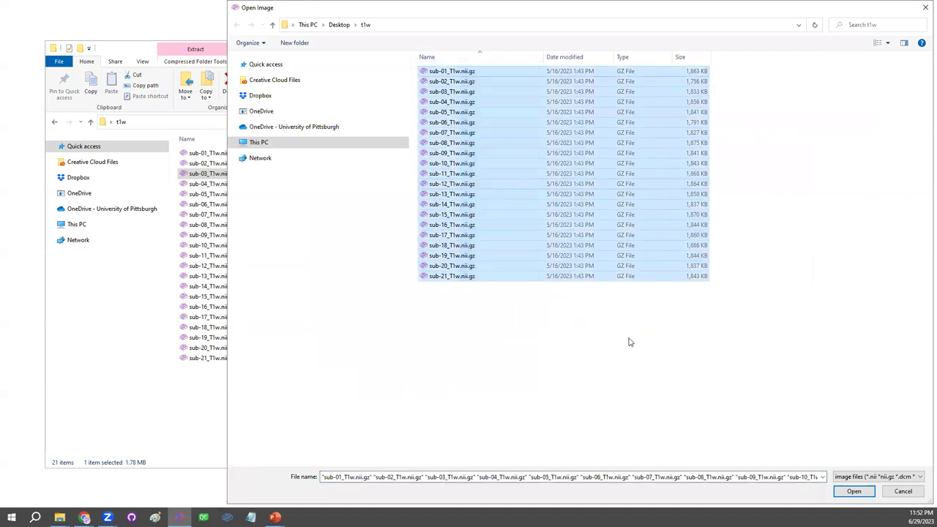
pyautogui.click(890, 496)
pyautogui.click(293, 404)
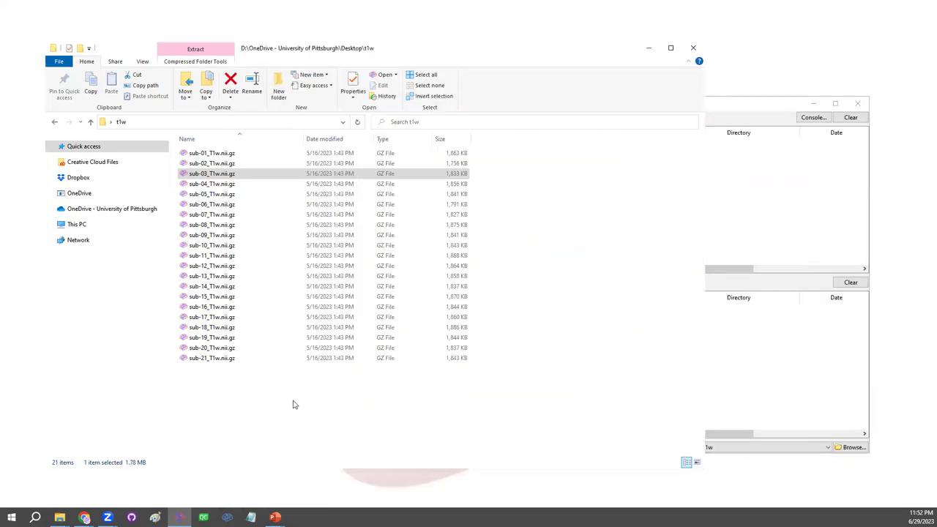
pyautogui.moveTo(301, 401); pyautogui.dragTo(765, 209)
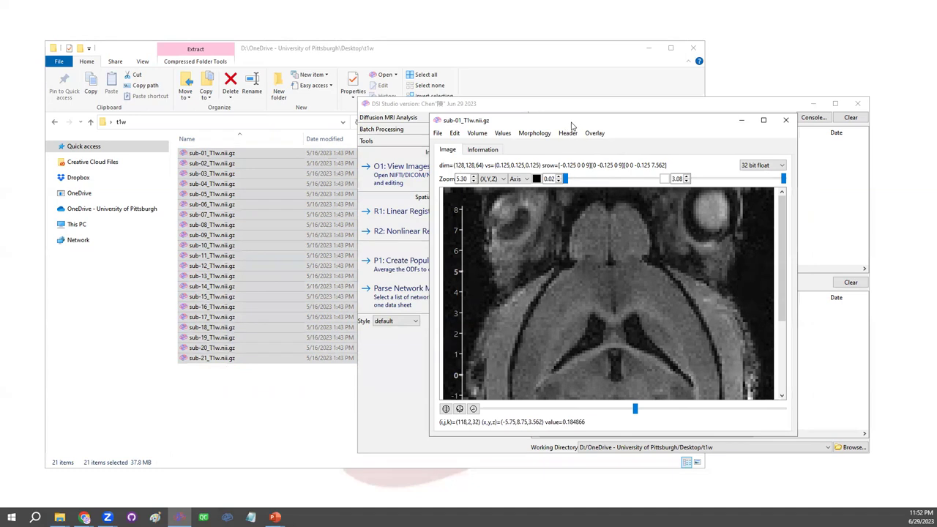
# Downsample sub-01 to 64×64×32 and swap its X and Y axes.
pyautogui.moveTo(583, 128); pyautogui.dragTo(594, 134)
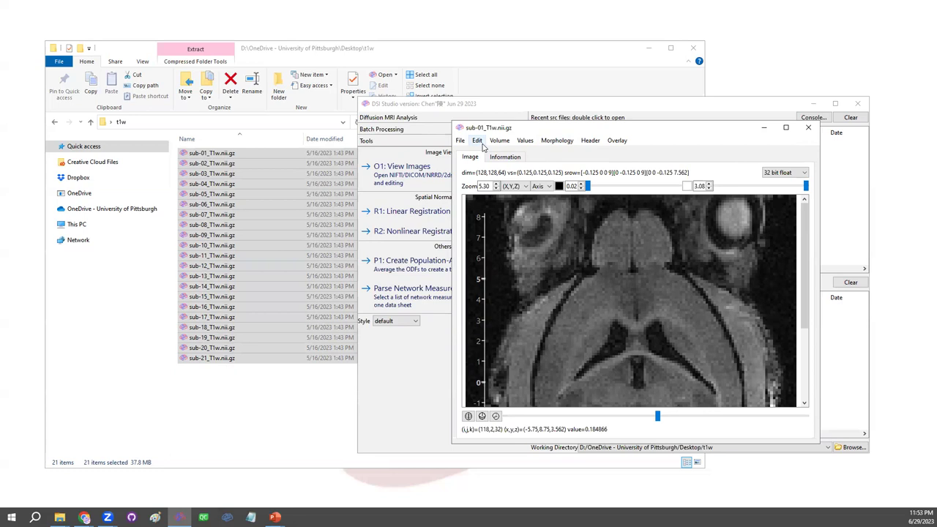
pyautogui.moveTo(548, 130); pyautogui.dragTo(521, 126)
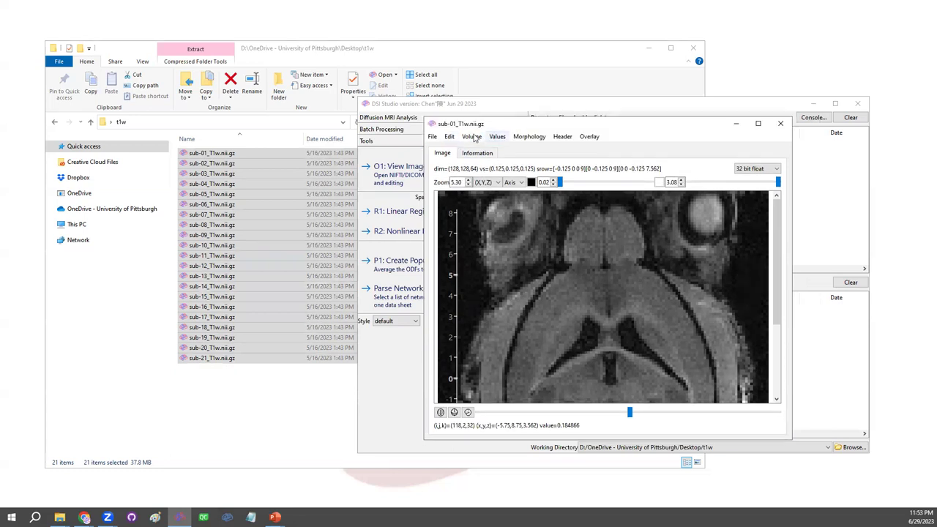
pyautogui.click(449, 137)
pyautogui.moveTo(472, 137)
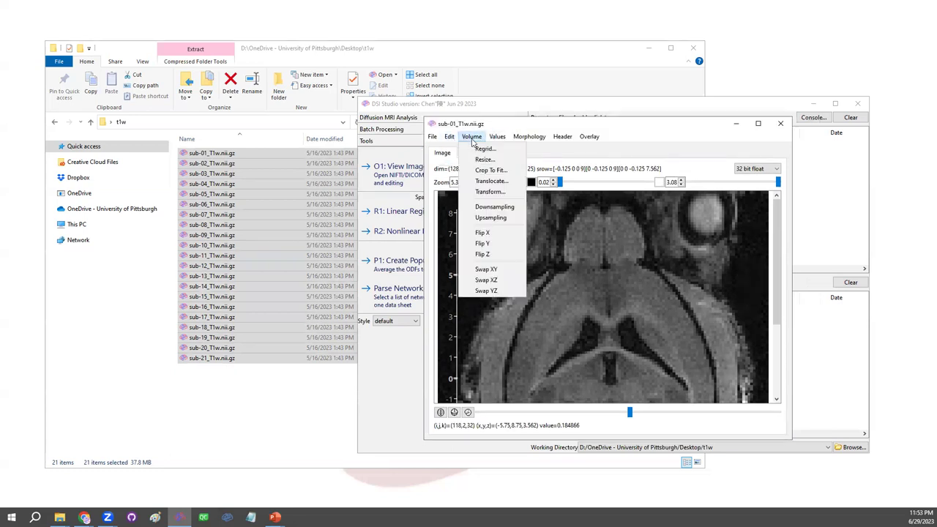
pyautogui.click(492, 206)
pyautogui.click(472, 137)
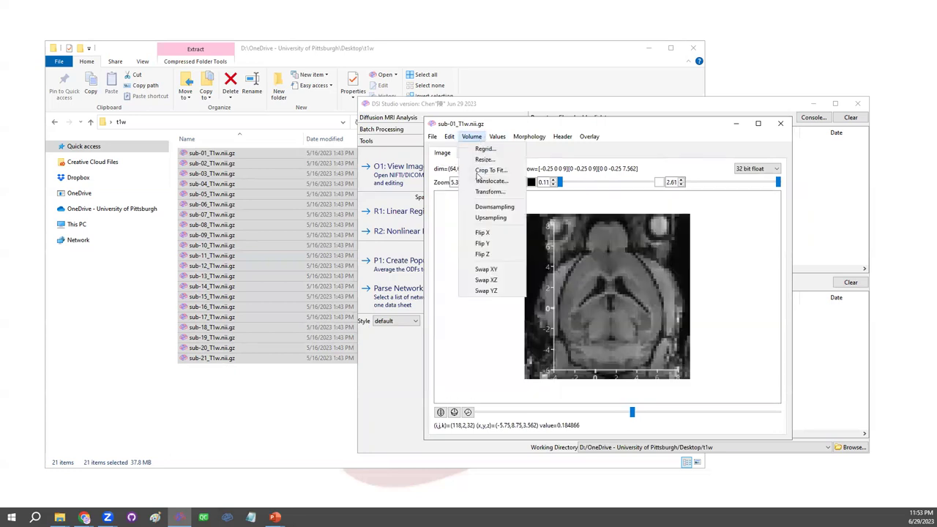
pyautogui.click(484, 270)
# Normalize the intensities to 0–1 and apply a mean filter.
pyautogui.click(497, 137)
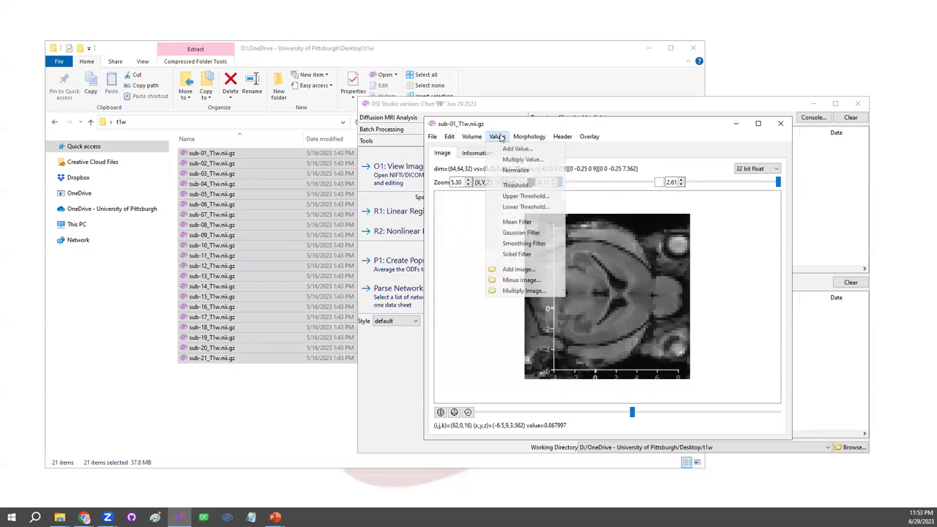
pyautogui.click(515, 170)
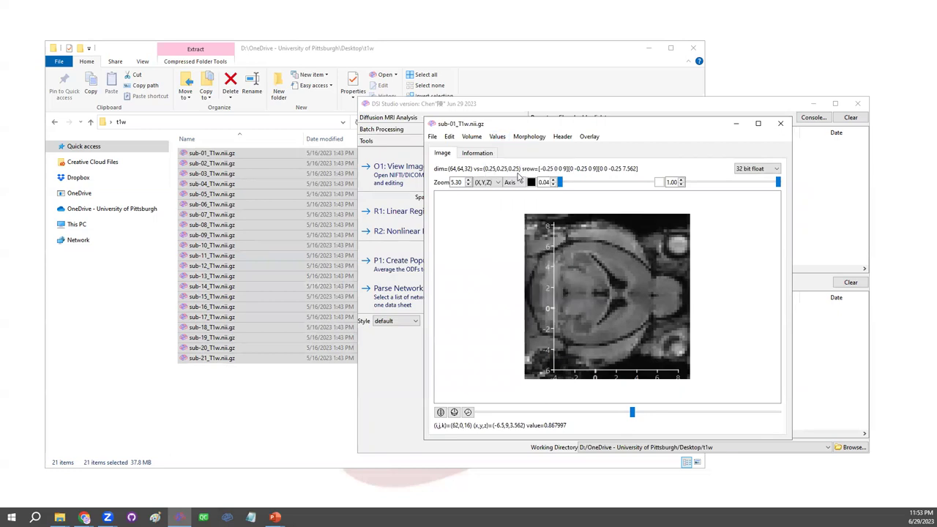
pyautogui.click(497, 137)
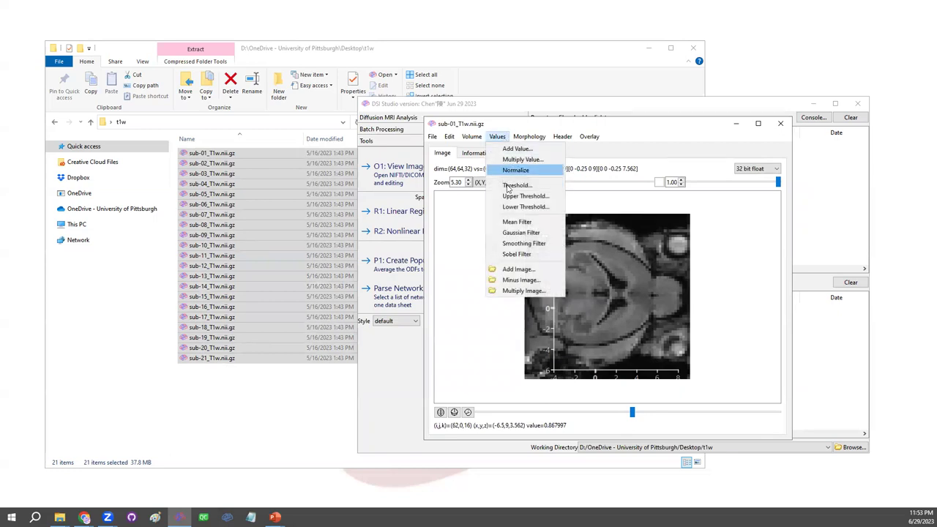
pyautogui.click(495, 221)
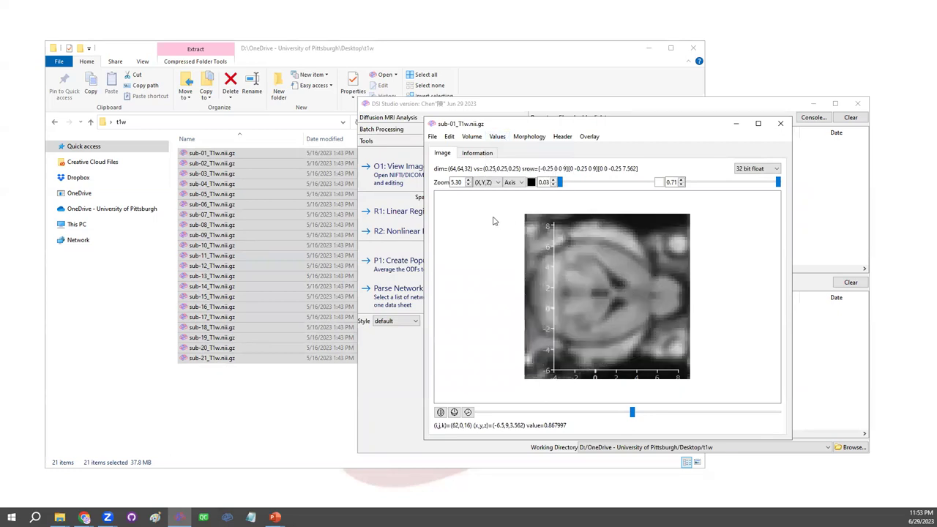
pyautogui.click(433, 137)
# Save as mod.sub-01_T1w.nii.gz, apply the processing to all other images, and close the viewer.
pyautogui.click(450, 159)
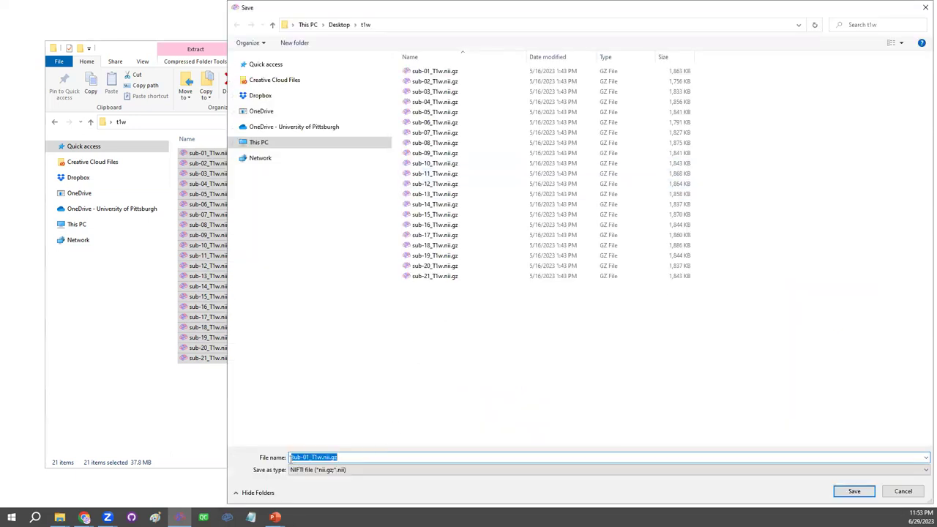
pyautogui.click(292, 457)
pyautogui.write('mod.')
pyautogui.click(842, 491)
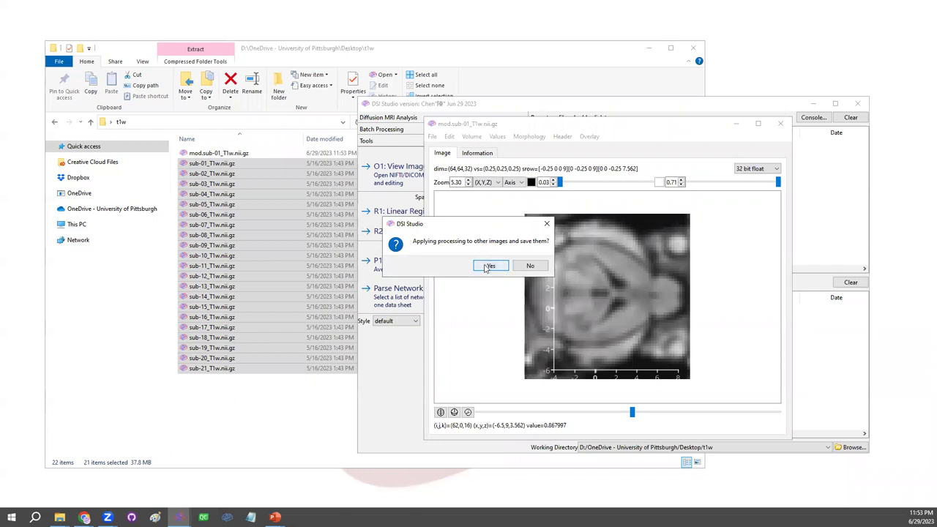
pyautogui.click(488, 267)
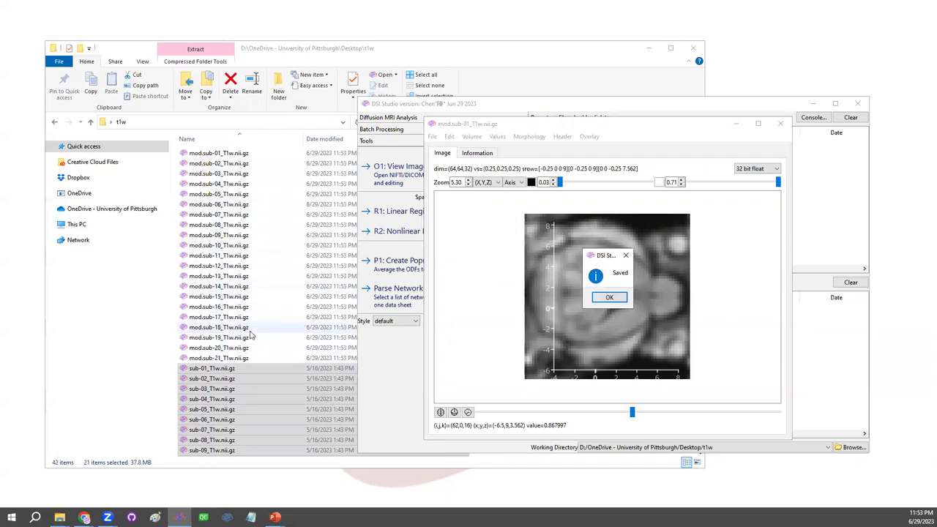
pyautogui.click(609, 297)
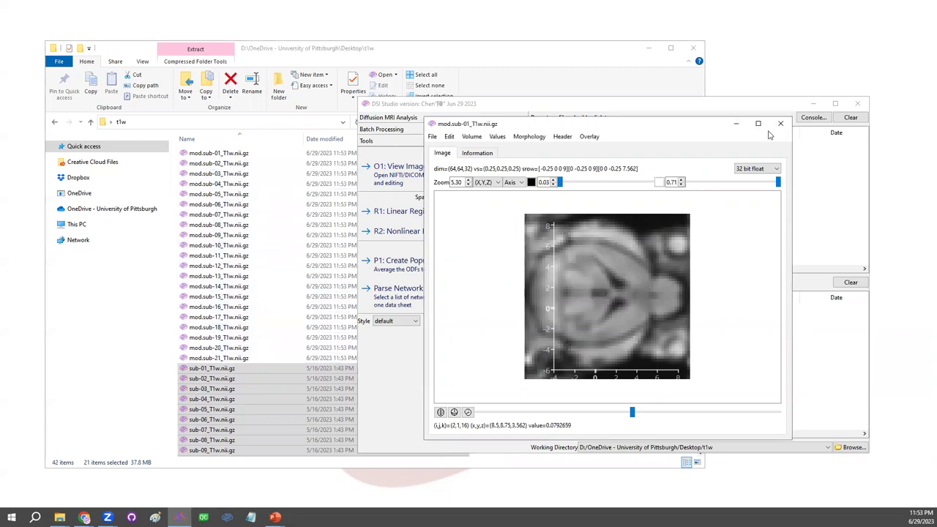
pyautogui.click(781, 123)
# Open mod.sub-02 through mod.sub-06 in DSI Studio to check them.
pyautogui.click(236, 166)
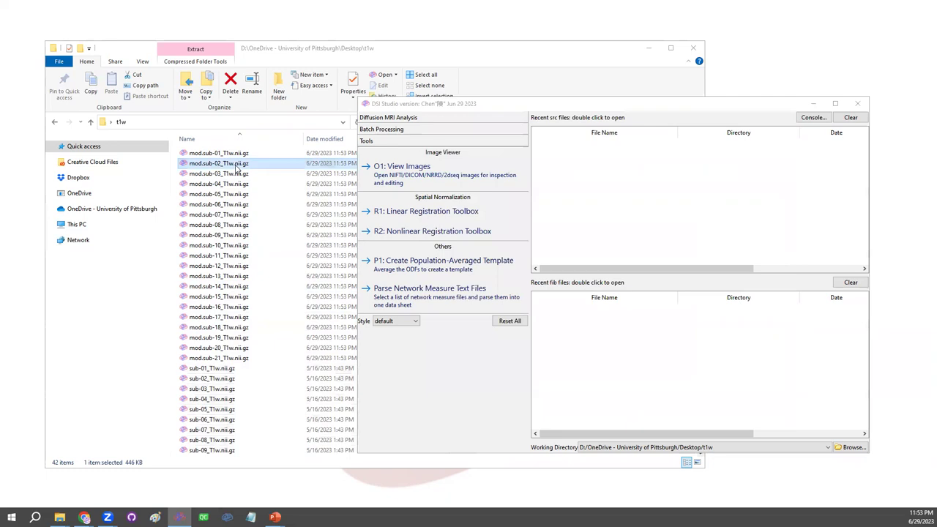
pyautogui.moveTo(236, 165); pyautogui.dragTo(546, 192)
pyautogui.moveTo(219, 173); pyautogui.dragTo(414, 257)
pyautogui.click(232, 186)
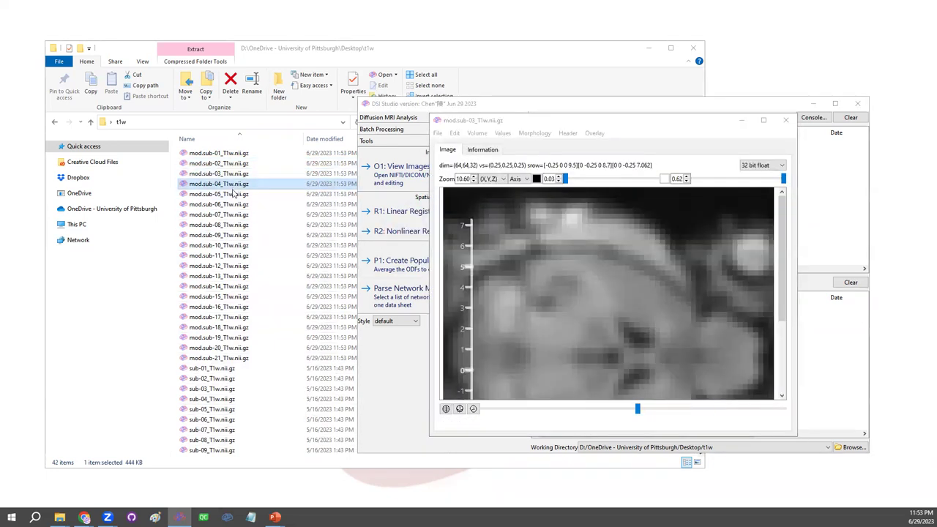
pyautogui.moveTo(233, 187); pyautogui.dragTo(385, 368)
pyautogui.click(236, 195)
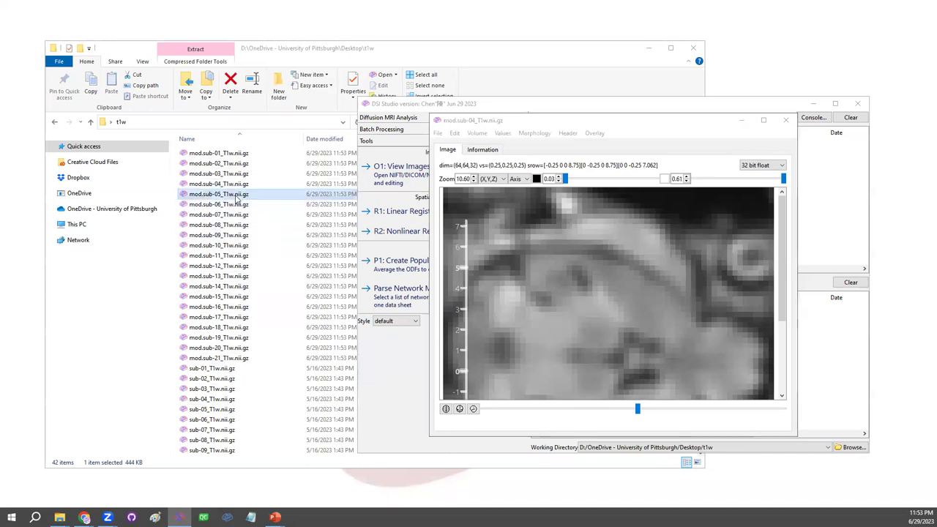
pyautogui.moveTo(236, 196); pyautogui.dragTo(402, 340)
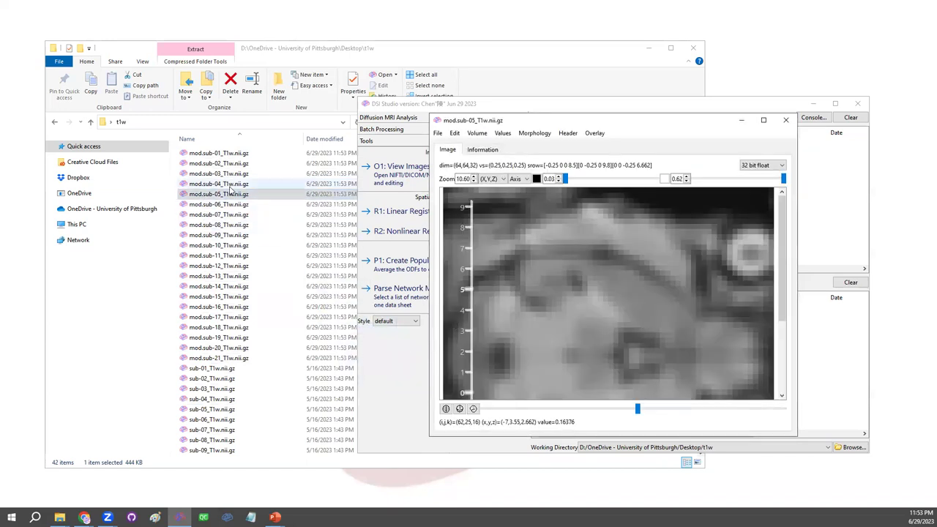
pyautogui.moveTo(232, 203); pyautogui.dragTo(387, 359)
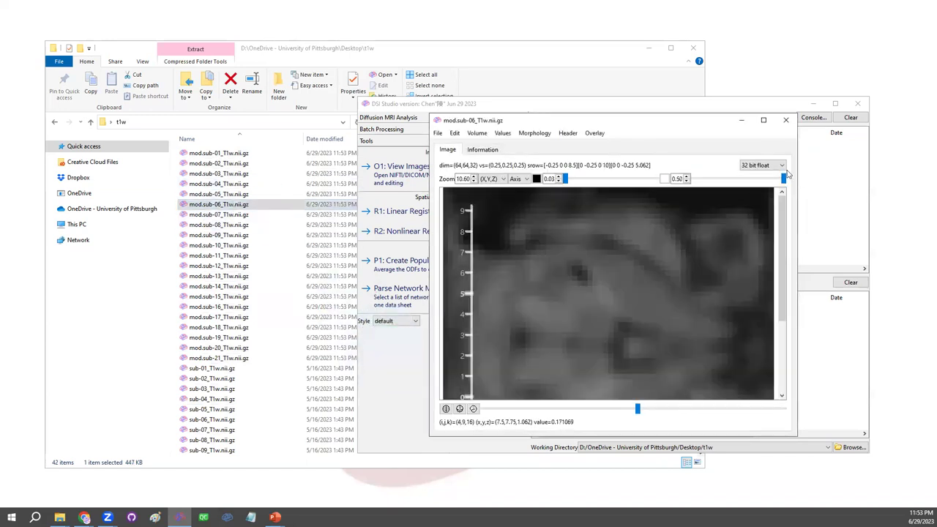
# Close all the mod image viewers, leaving the main window.
pyautogui.click(787, 120)
pyautogui.click(787, 120)
pyautogui.click(787, 120)
pyautogui.click(787, 121)
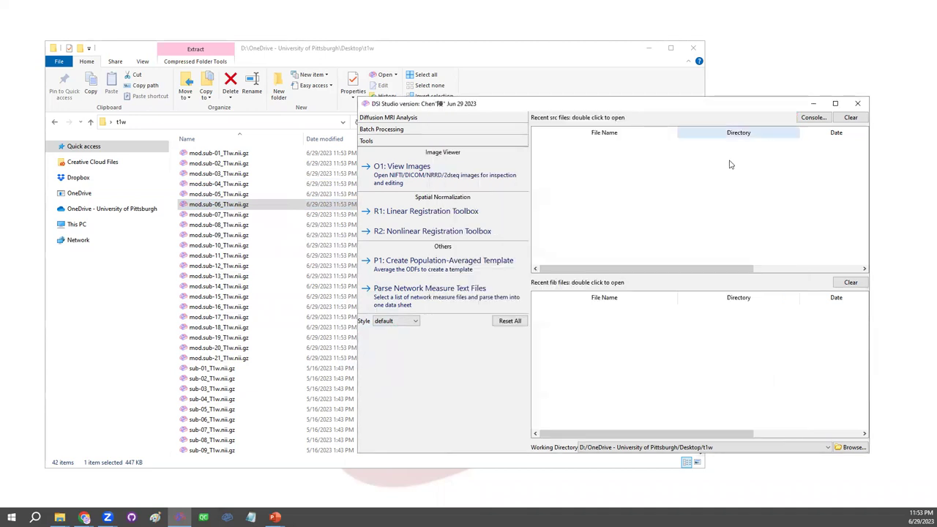
# Select the 21 original sub T1w files and drag them into DSI Studio.
pyautogui.scroll(-4, 268, 314)
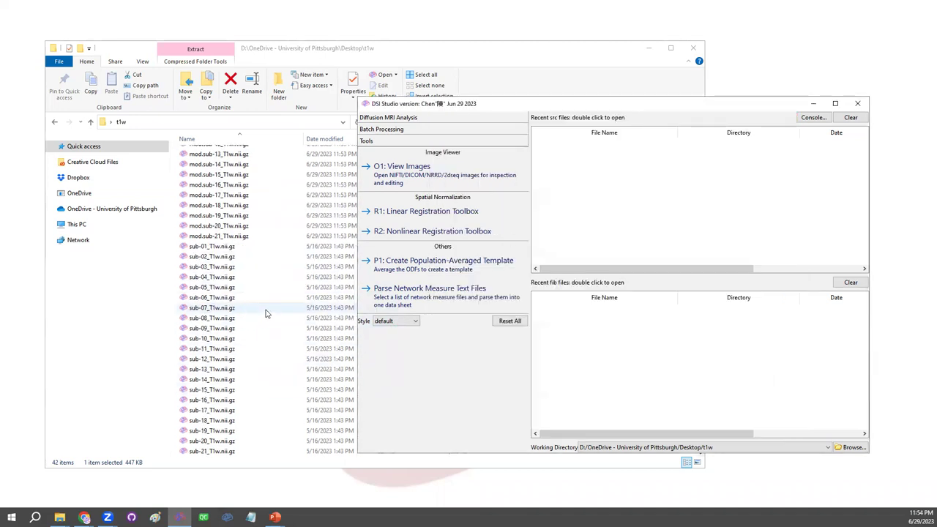
pyautogui.click(224, 254)
pyautogui.keyDown('shift'); pyautogui.click(206, 449); pyautogui.keyUp('shift')
pyautogui.moveTo(229, 385); pyautogui.dragTo(768, 300)
# Binarize the sub-14 image with a threshold of 0.
pyautogui.click(730, 138)
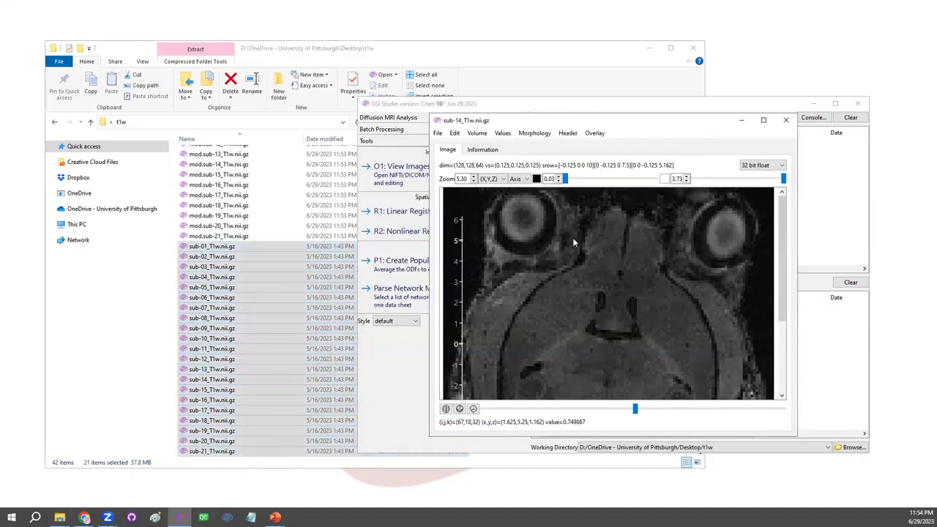
pyautogui.click(483, 135)
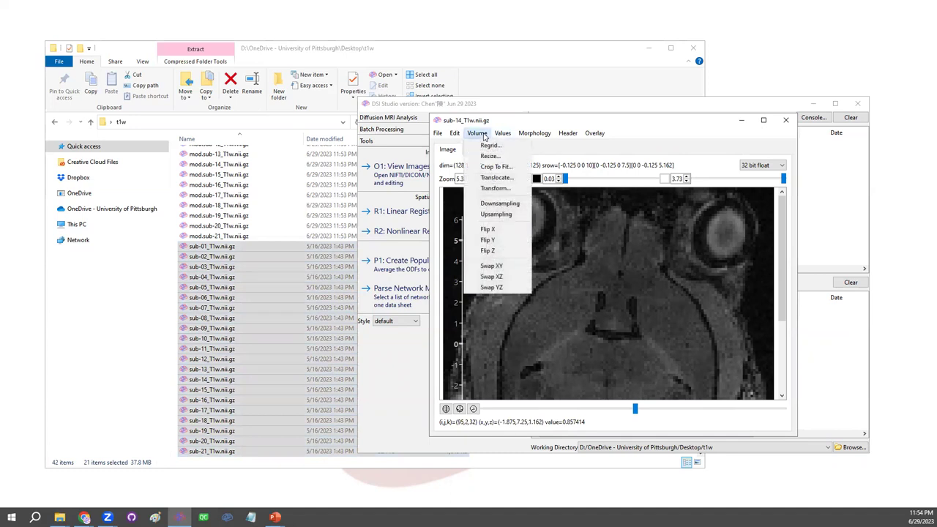
pyautogui.moveTo(502, 134)
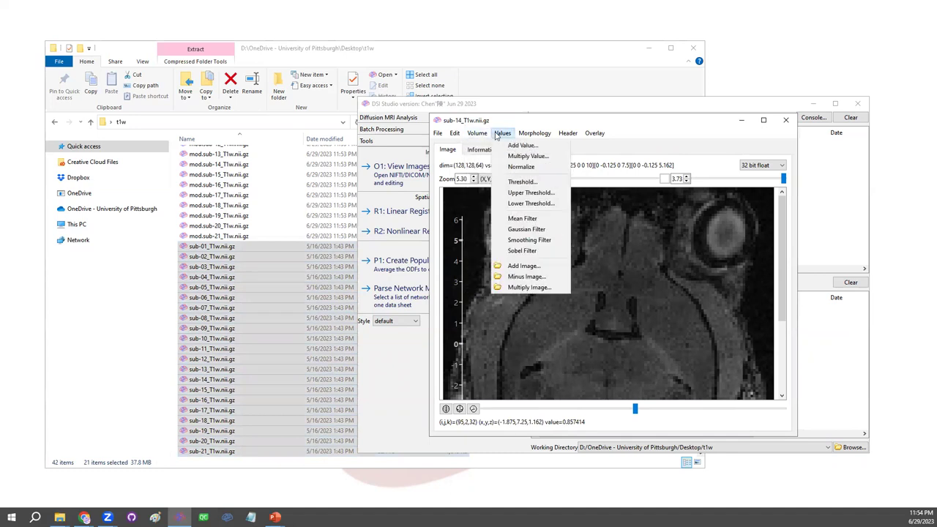
pyautogui.click(516, 182)
pyautogui.click(502, 133)
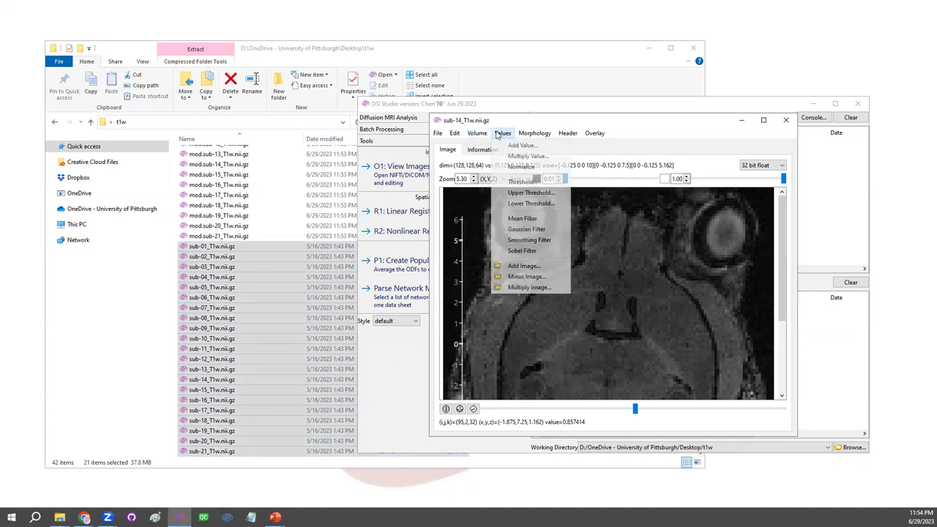
pyautogui.click(522, 181)
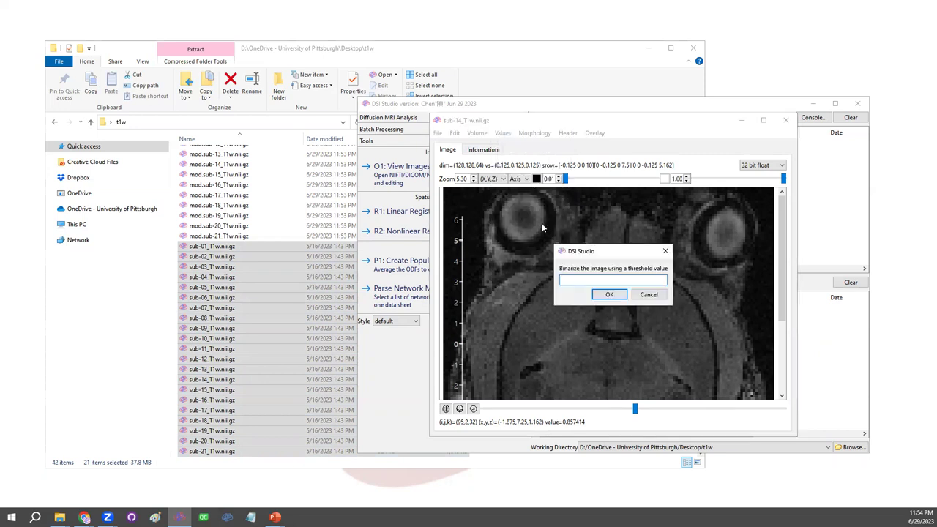
pyautogui.write('0.')
pyautogui.press('Return')
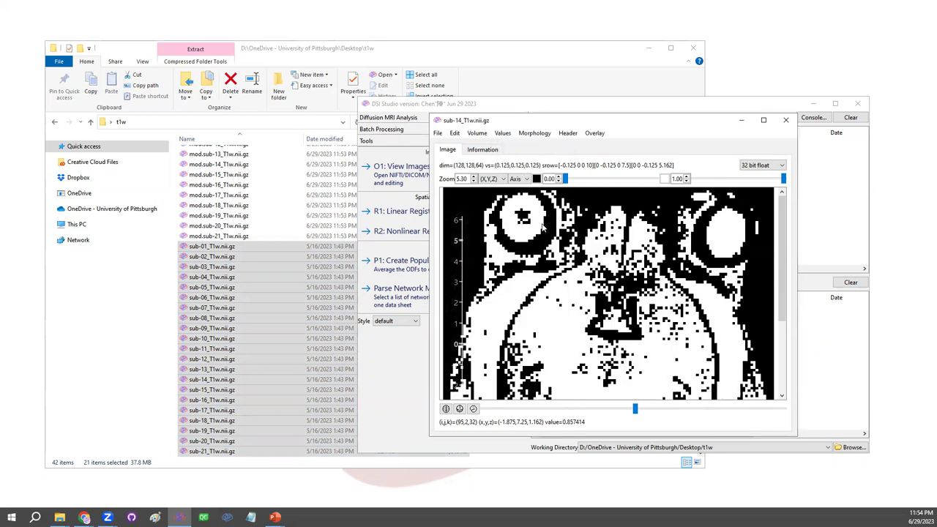
# Smooth and then defragment the binary mask.
pyautogui.click(535, 133)
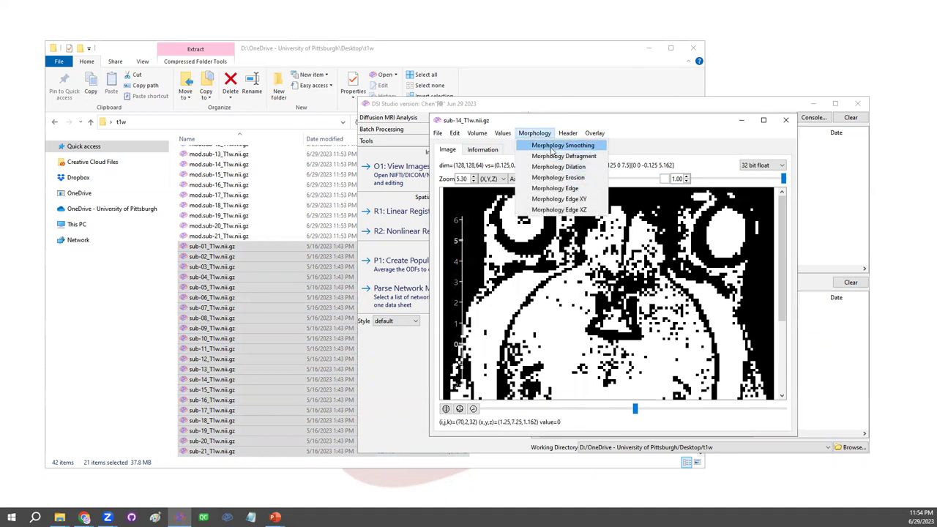
pyautogui.click(551, 146)
pyautogui.click(535, 133)
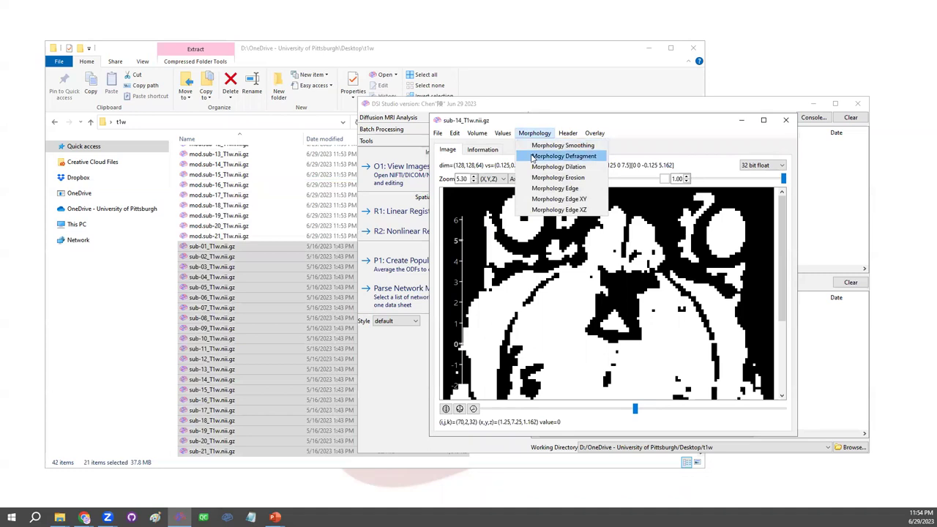
pyautogui.click(532, 155)
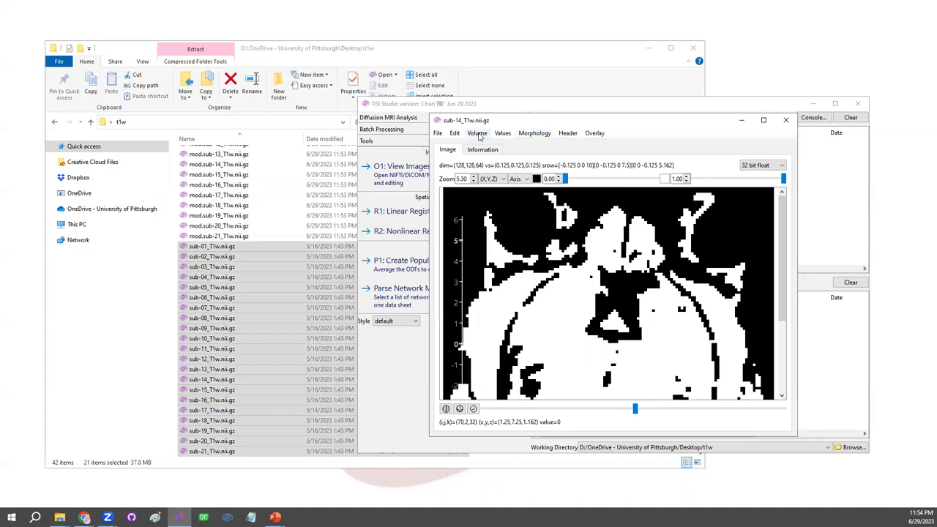
pyautogui.click(455, 133)
pyautogui.click(438, 132)
# Create a new folder inside t1w for the mask and open it.
pyautogui.click(448, 156)
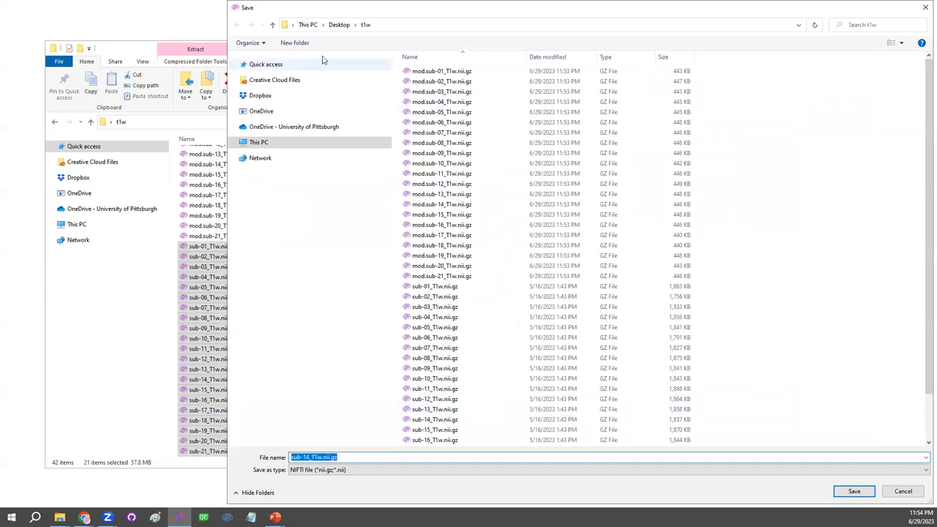
pyautogui.click(301, 42)
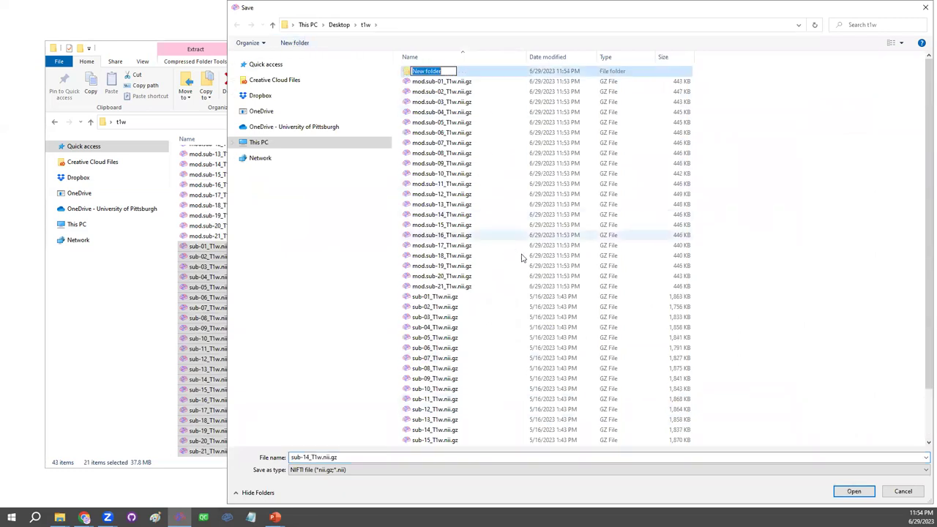
pyautogui.click(443, 93)
pyautogui.click(441, 72)
pyautogui.doubleClick(441, 71)
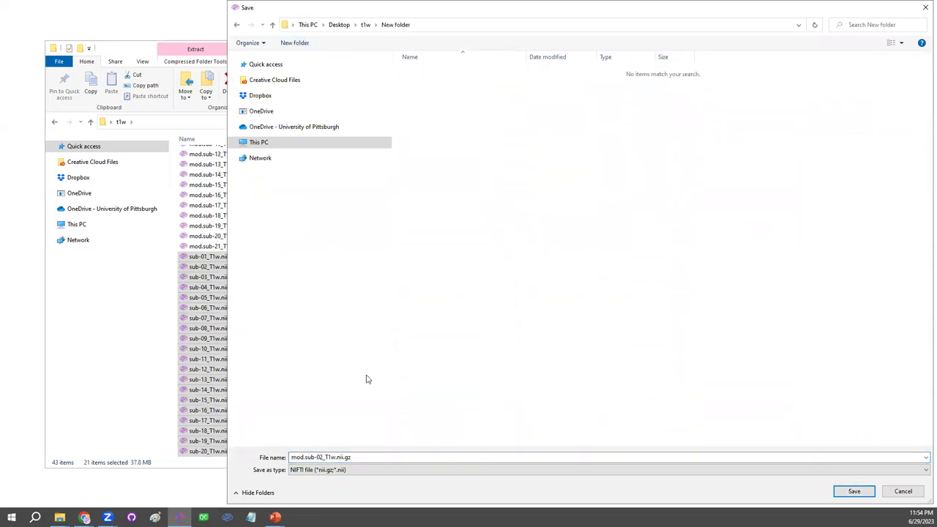
# Name the file sub-14_T1w.mod.nii.gz and save it in New folder.
pyautogui.click(338, 457)
pyautogui.doubleClick(326, 457)
pyautogui.click(303, 457)
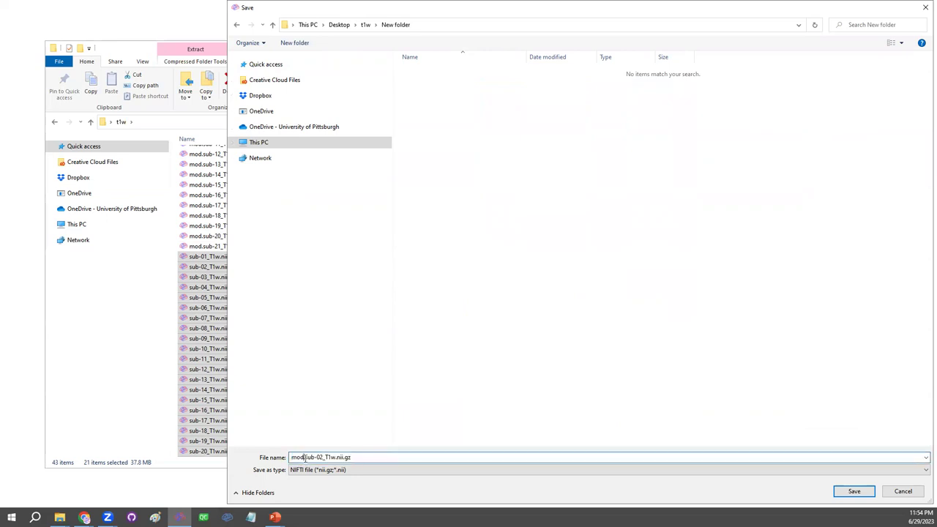
pyautogui.moveTo(305, 457); pyautogui.dragTo(292, 457)
pyautogui.moveTo(520, 7); pyautogui.dragTo(605, 160)
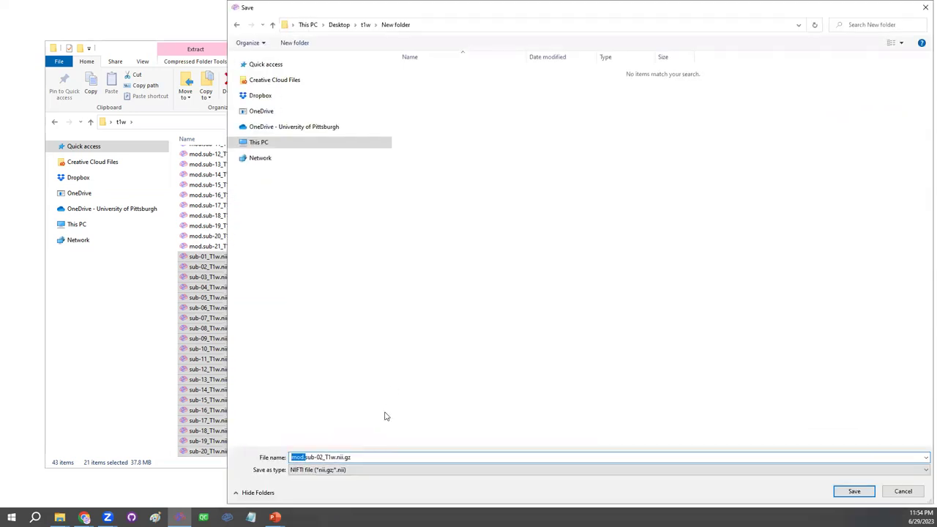
pyautogui.press('BackSpace')
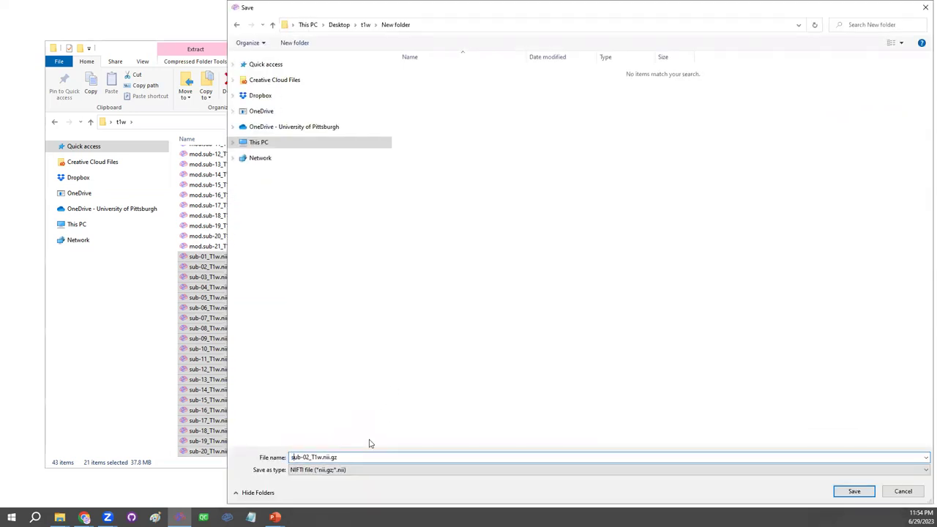
pyautogui.moveTo(303, 457); pyautogui.dragTo(312, 457)
pyautogui.write('14_T1w.mod')
pyautogui.moveTo(547, 9); pyautogui.dragTo(556, 15)
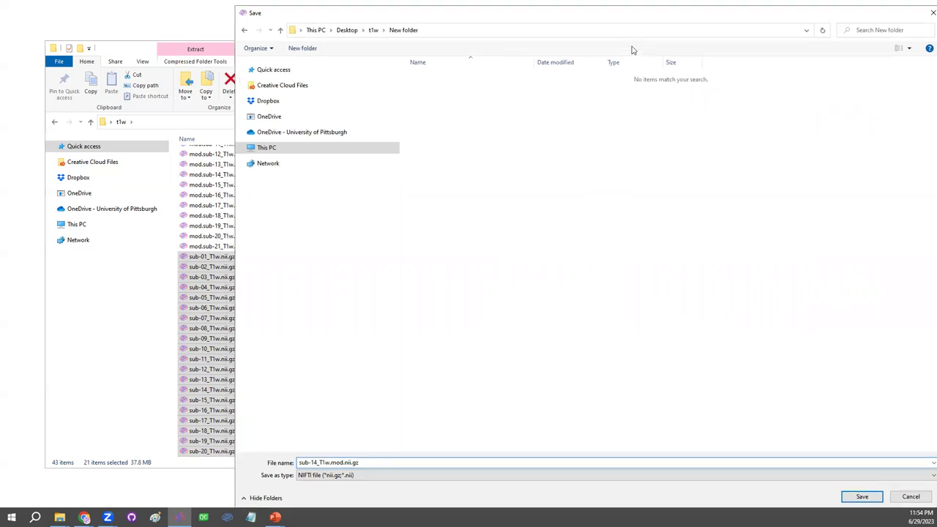
pyautogui.moveTo(634, 51); pyautogui.dragTo(577, 86)
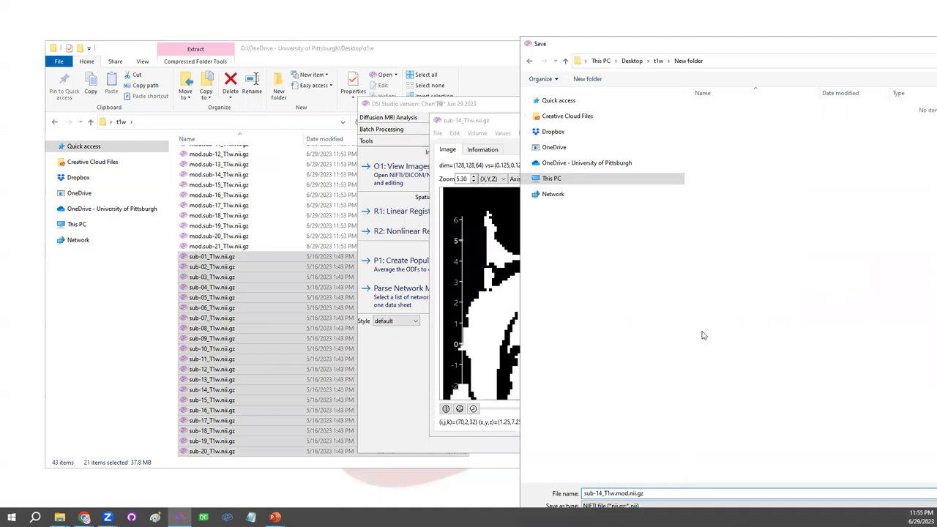
pyautogui.moveTo(651, 42); pyautogui.dragTo(267, 37)
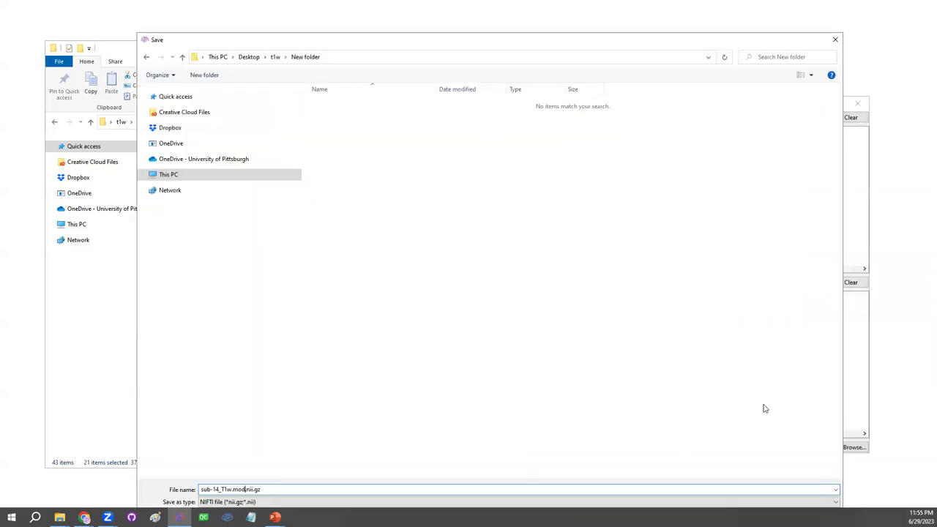
pyautogui.click(766, 490)
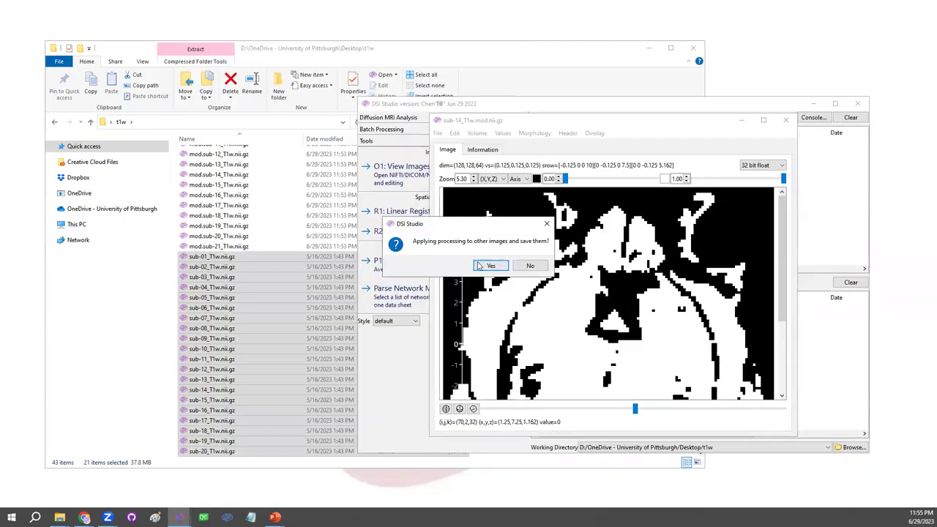
# Batch-apply the processing, writing masks sub-01 through sub-21_T1w.mod.nii.gz into New folder.
pyautogui.click(480, 264)
pyautogui.click(271, 225)
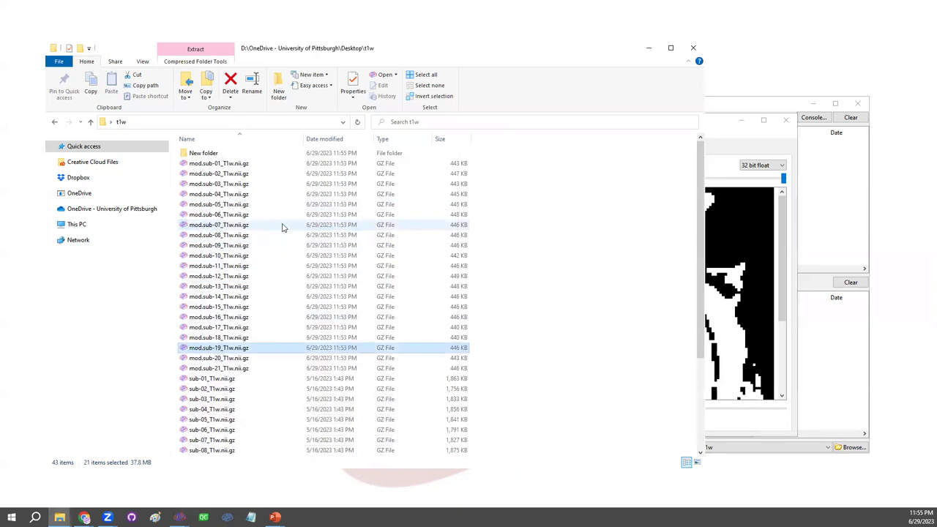
pyautogui.doubleClick(235, 154)
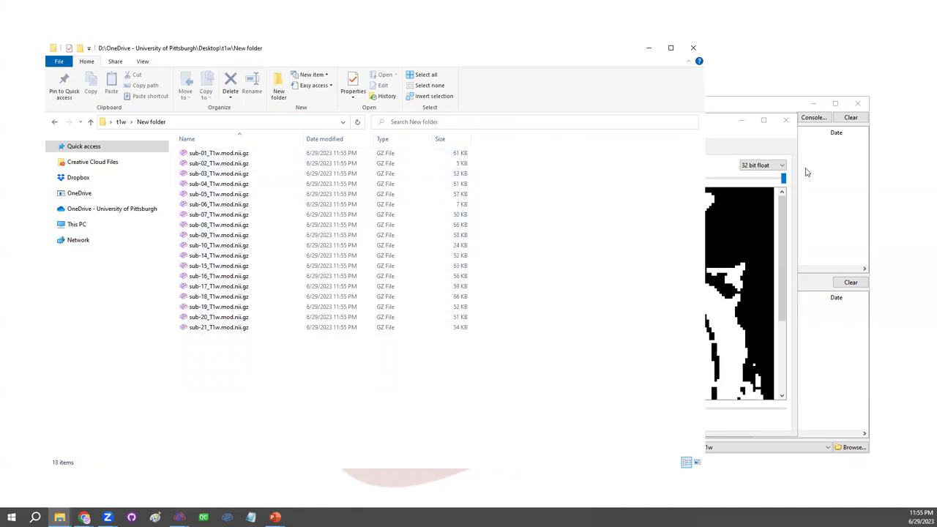
pyautogui.click(732, 132)
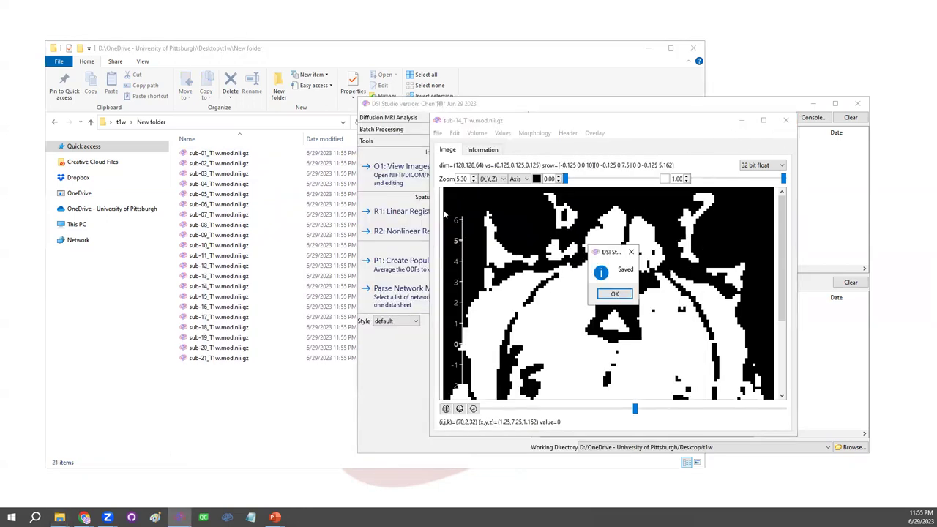
pyautogui.click(614, 294)
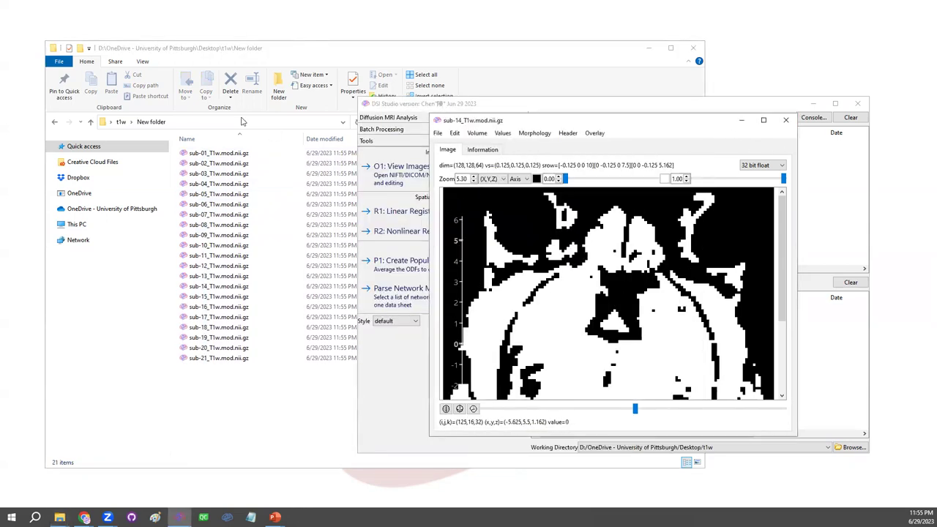
# Close the sub-14 viewer and load sub-01_T1w.mod.nii.gz and the original sub-01_T1w.nii.gz.
pyautogui.click(786, 119)
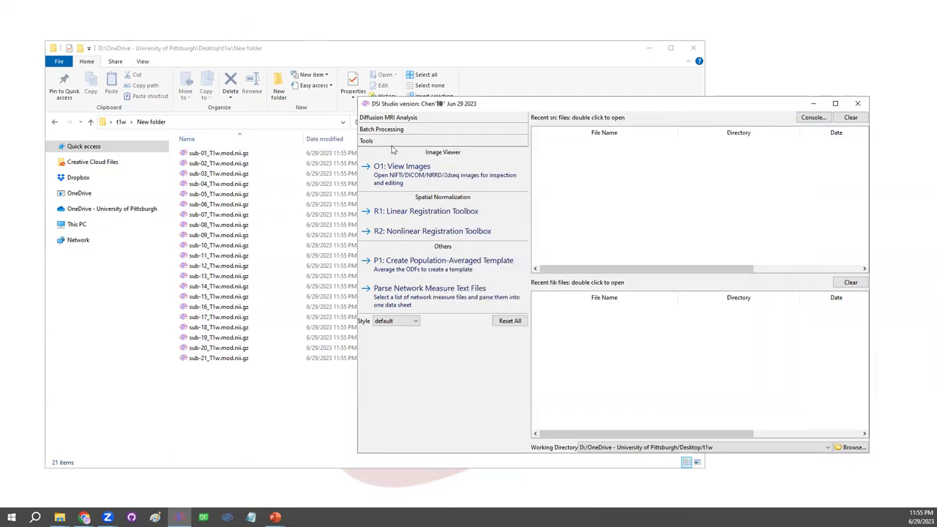
pyautogui.moveTo(231, 156); pyautogui.dragTo(707, 217)
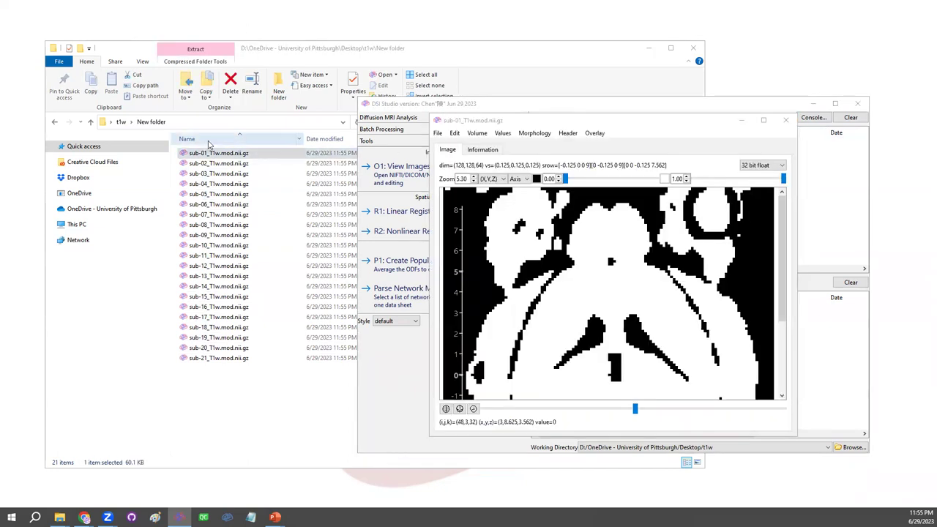
pyautogui.click(117, 122)
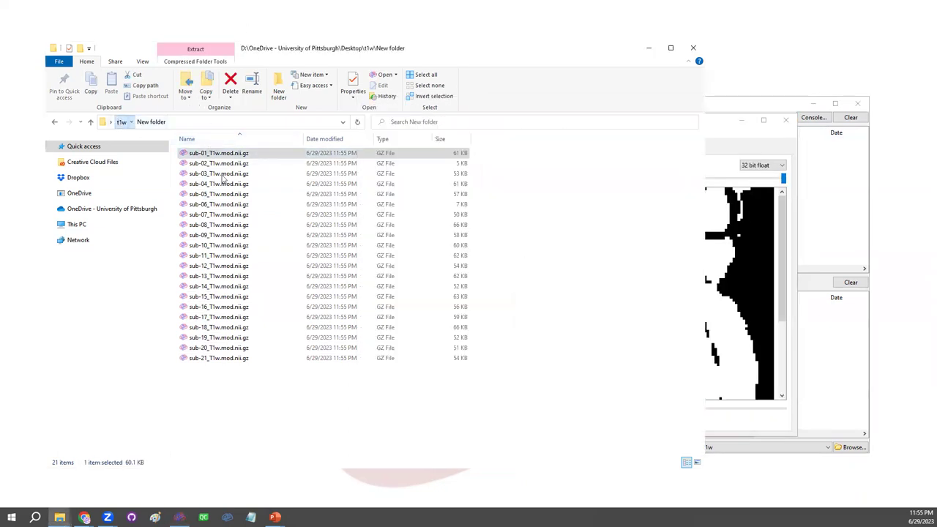
pyautogui.click(236, 164)
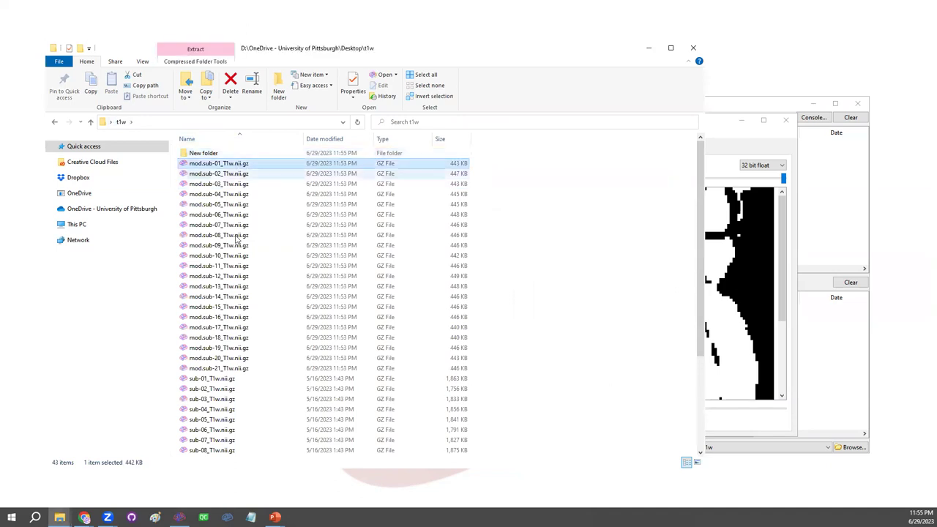
pyautogui.moveTo(223, 381); pyautogui.dragTo(835, 235)
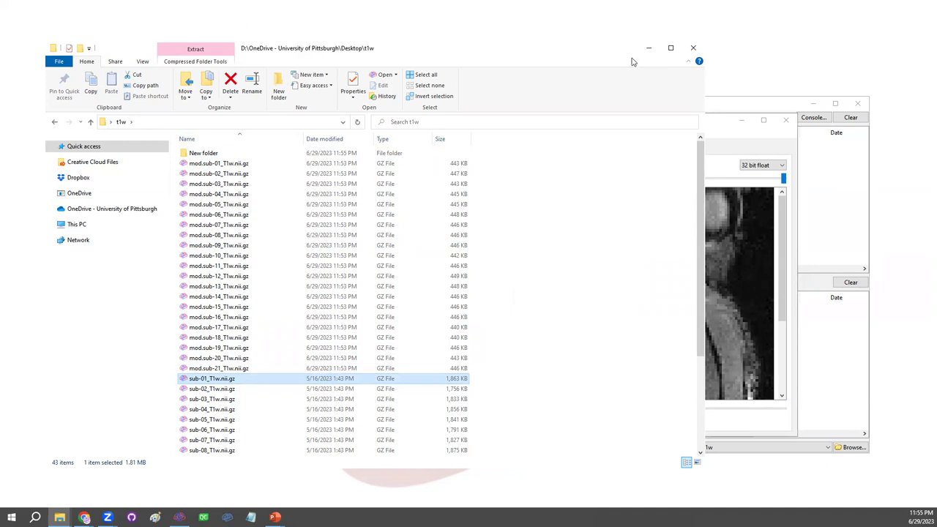
# Arrange the sub-01 grayscale image beside its binary mask and browse the volume operations.
pyautogui.moveTo(615, 56); pyautogui.dragTo(430, 60)
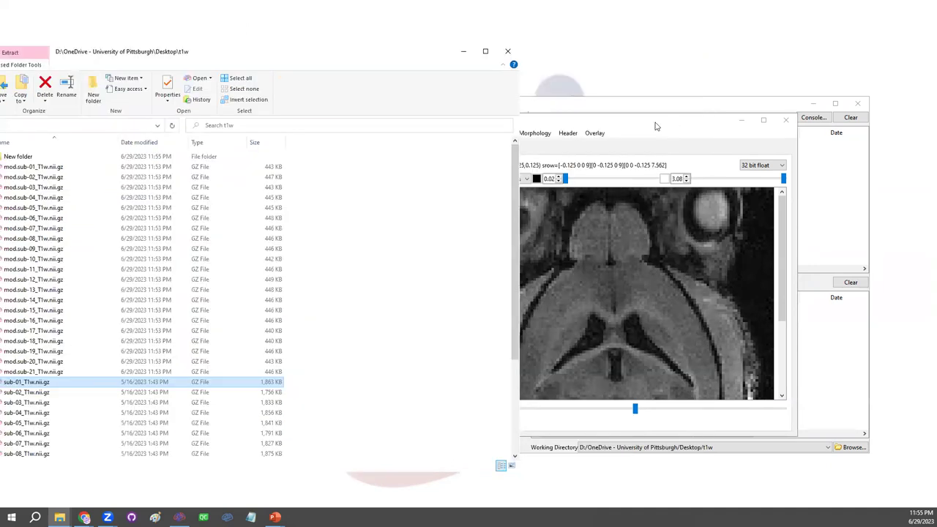
pyautogui.moveTo(656, 126); pyautogui.dragTo(417, 123)
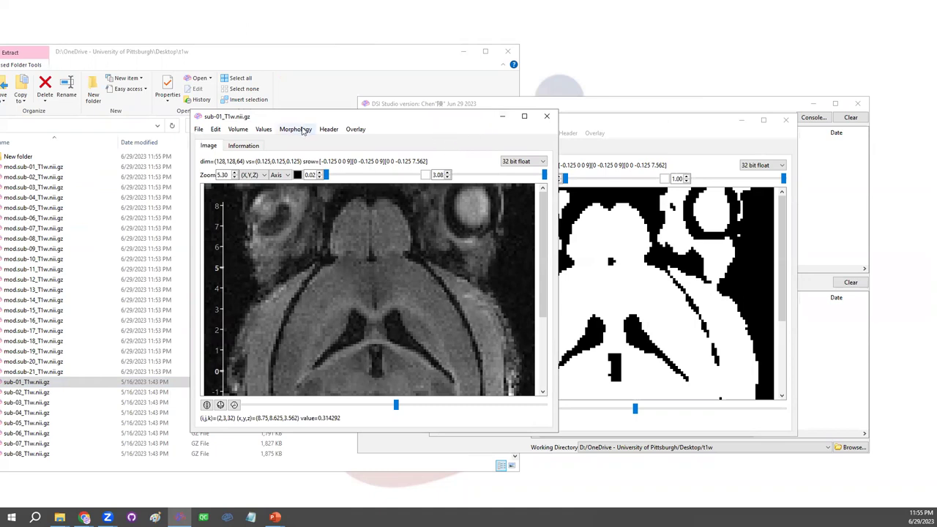
pyautogui.click(238, 130)
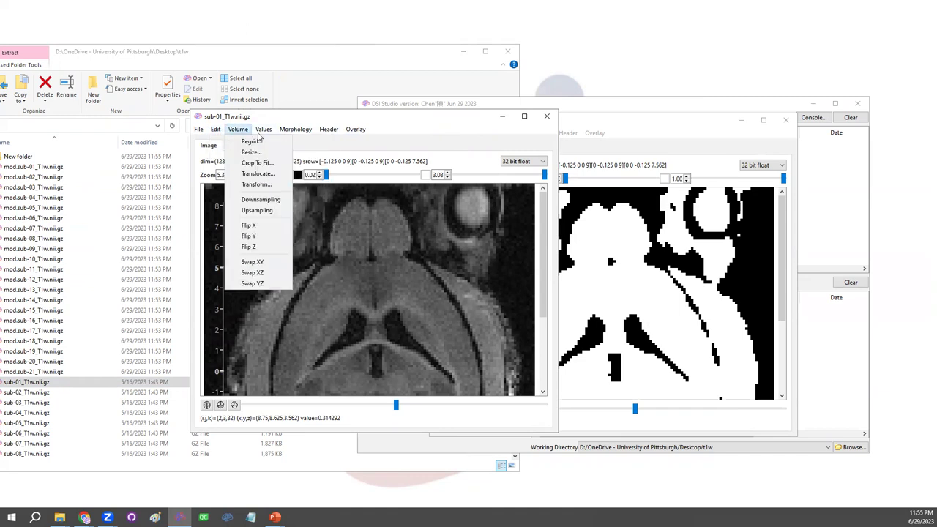
pyautogui.moveTo(299, 134)
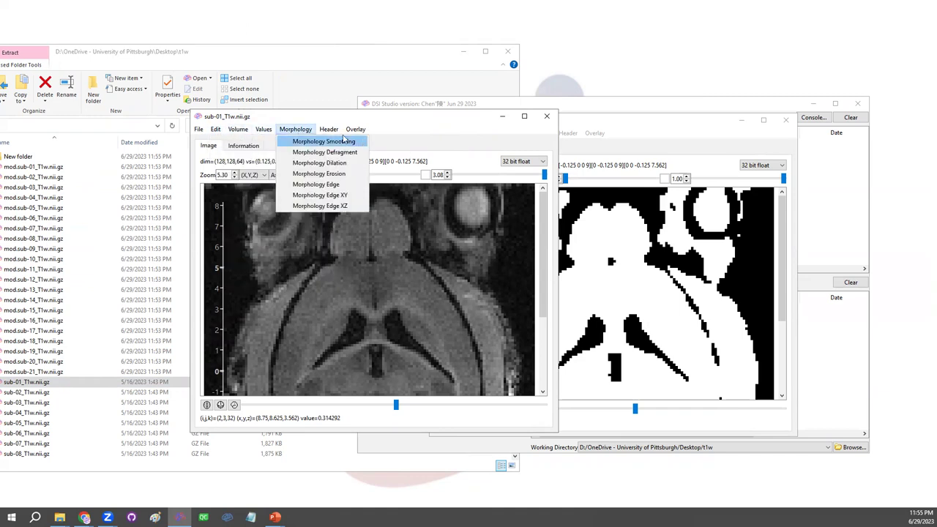
pyautogui.moveTo(356, 128)
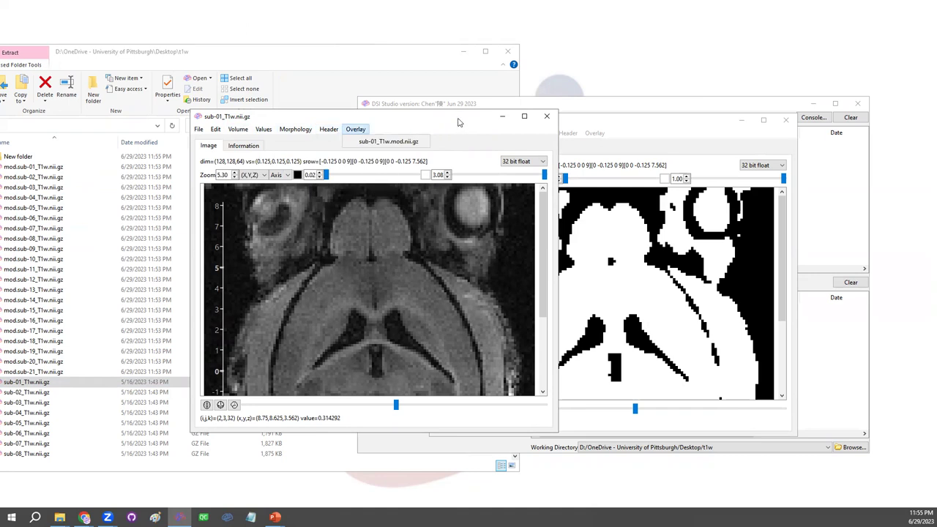
pyautogui.click(459, 123)
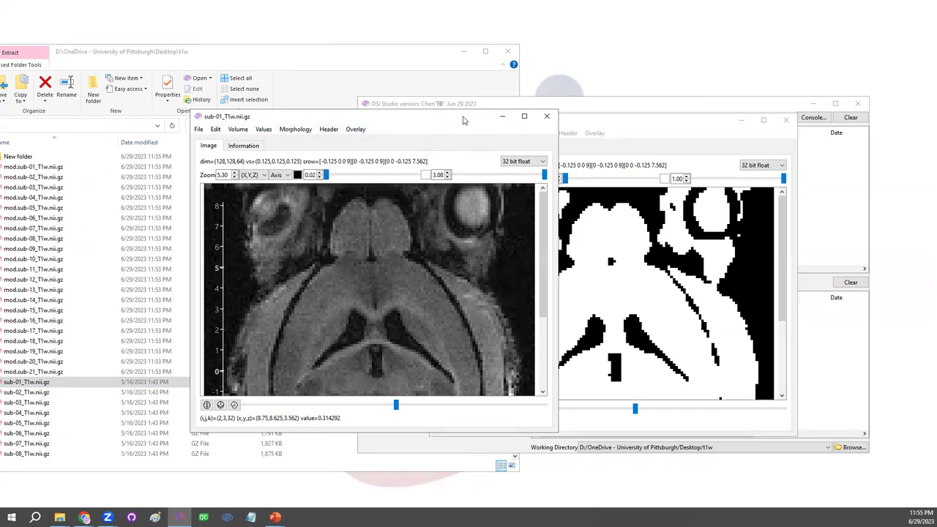